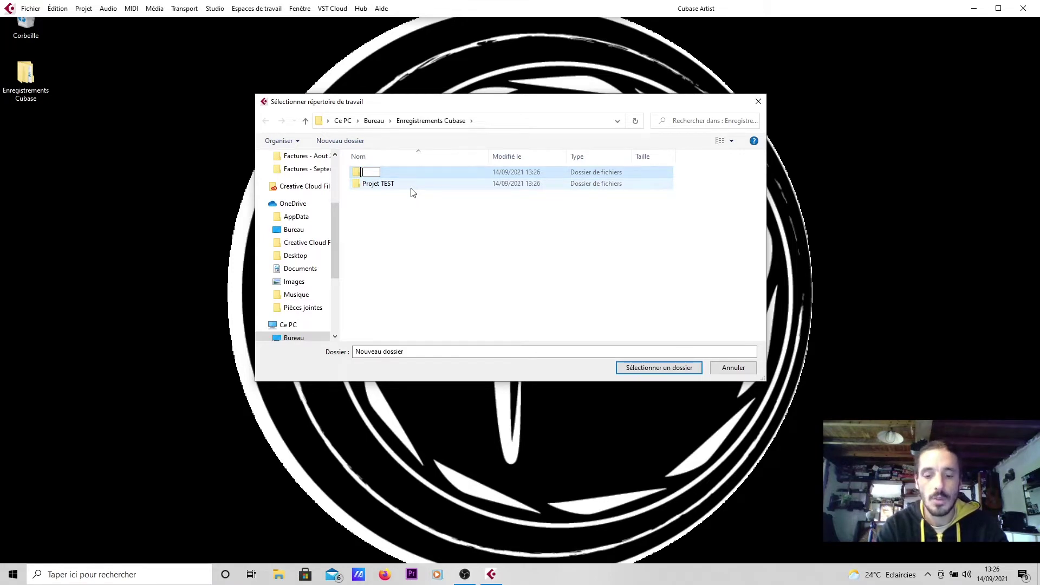
Step: Name the new folder "Mon premier enregistrement" and choose it as the project's working directory
{"action": "type", "text": "Mon premier enregistrement"}
{"action": "key", "text": "Return"}
{"action": "key", "text": "Return"}
{"action": "left_click", "coordinate": [630, 371]}
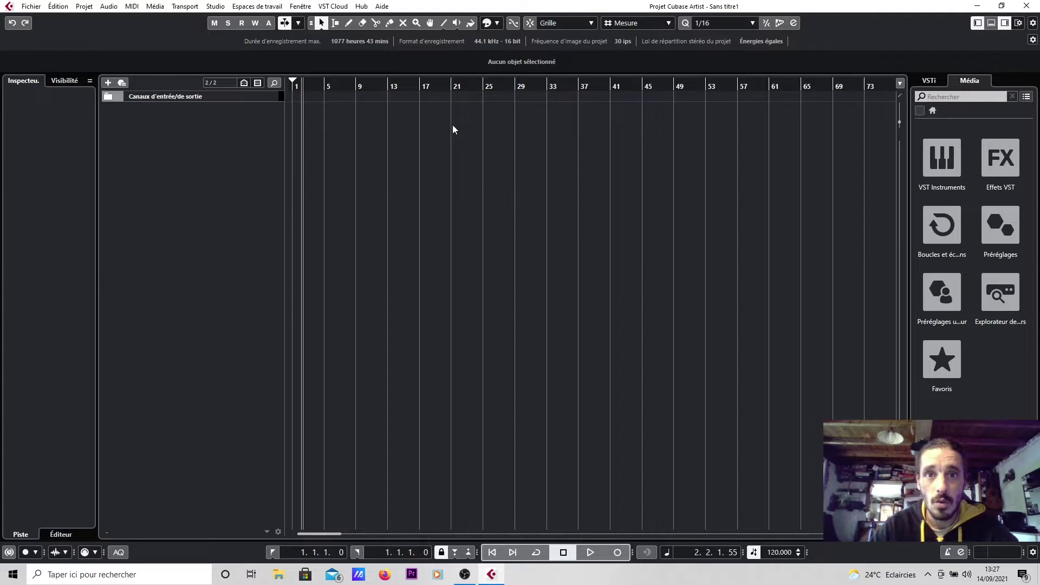
Step: Open the audio connections and expand the Stereo Out bus among the outputs to examine its port assignments
{"action": "left_click", "coordinate": [217, 6]}
{"action": "left_click", "coordinate": [245, 155]}
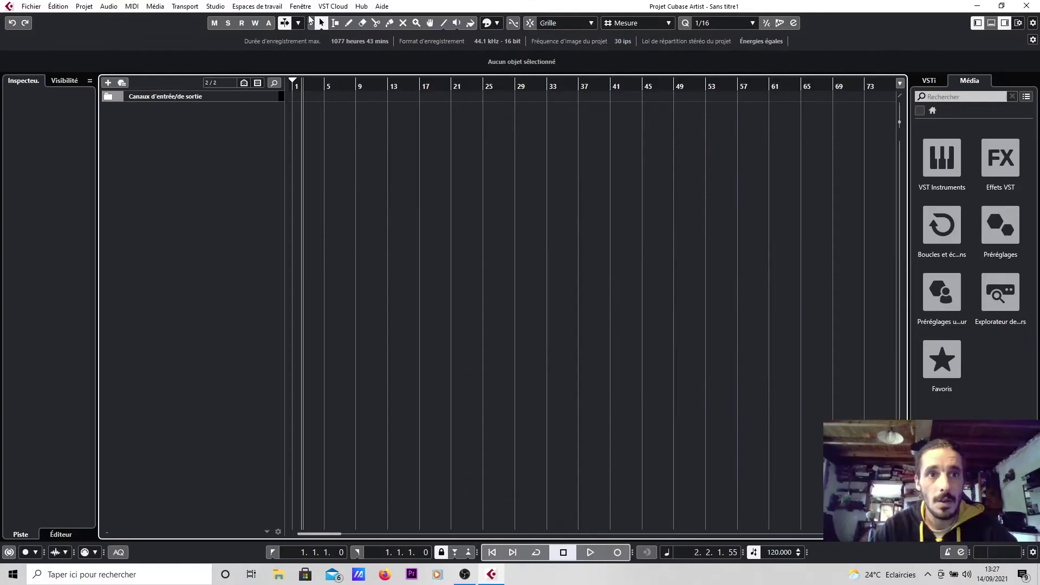
{"action": "left_click", "coordinate": [215, 6]}
{"action": "left_click", "coordinate": [247, 19]}
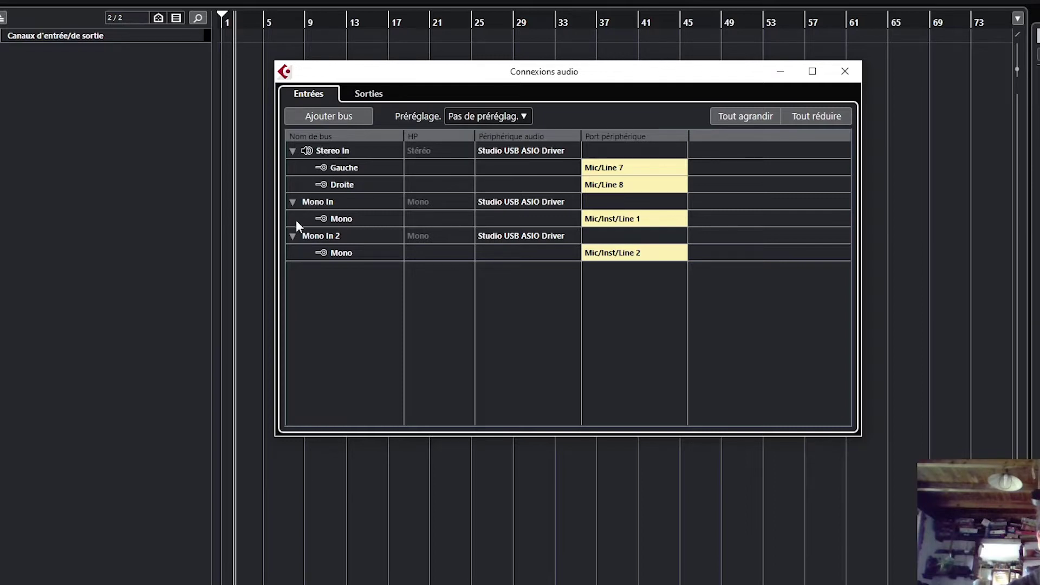
{"action": "left_click", "coordinate": [347, 95]}
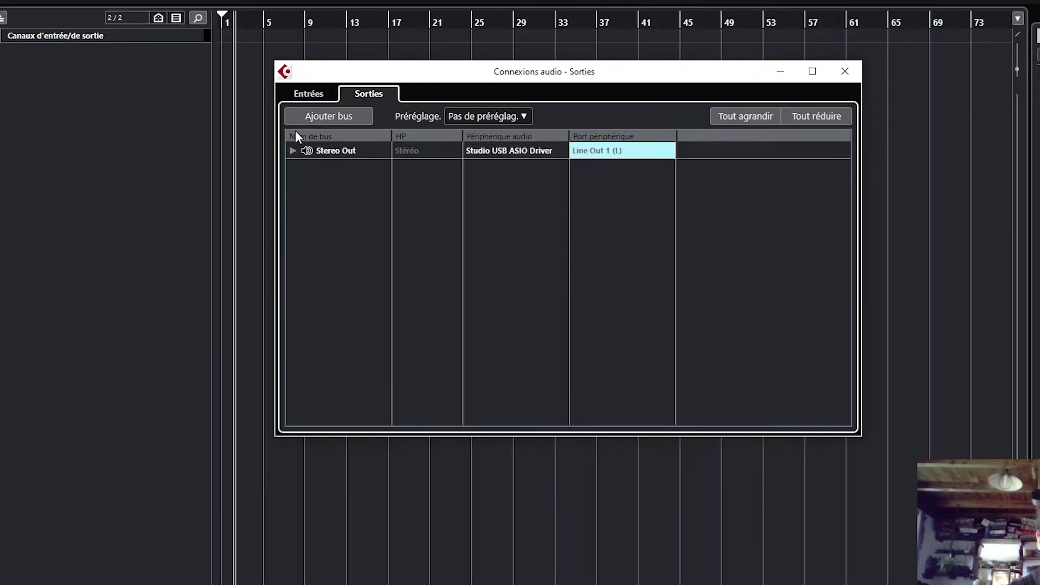
{"action": "left_click", "coordinate": [292, 150]}
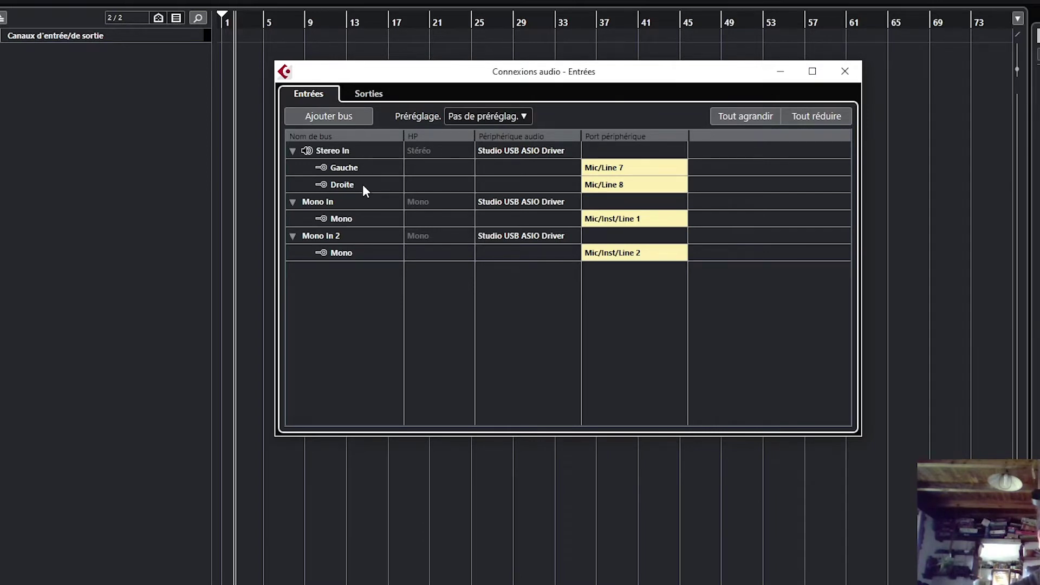
Step: Assign the Mono In input bus to Mic/Inst/Line 2 and the Mono In 2 bus to Mic/Line 3
{"action": "left_click", "coordinate": [635, 222]}
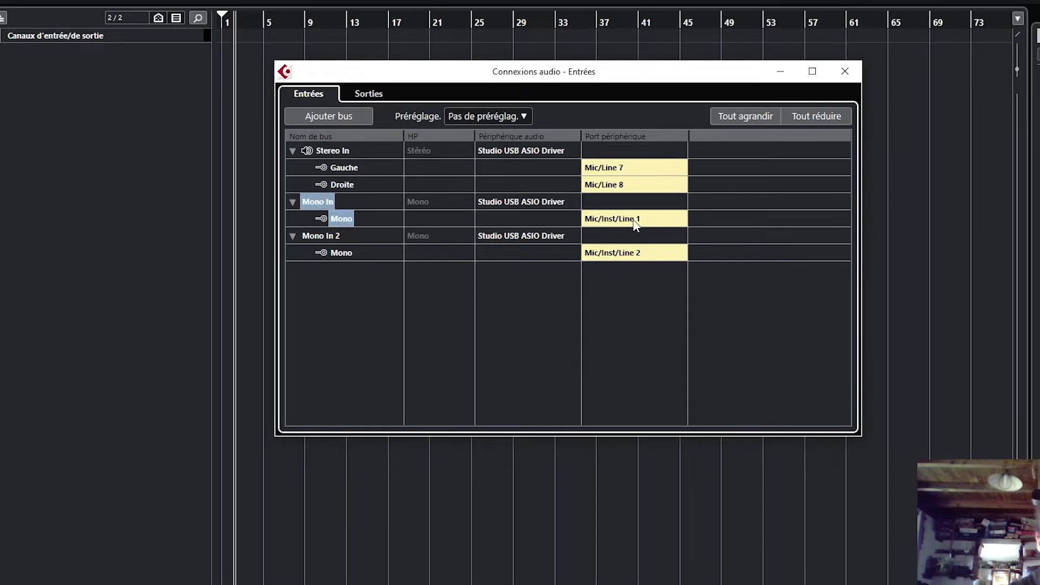
{"action": "left_click", "coordinate": [636, 222]}
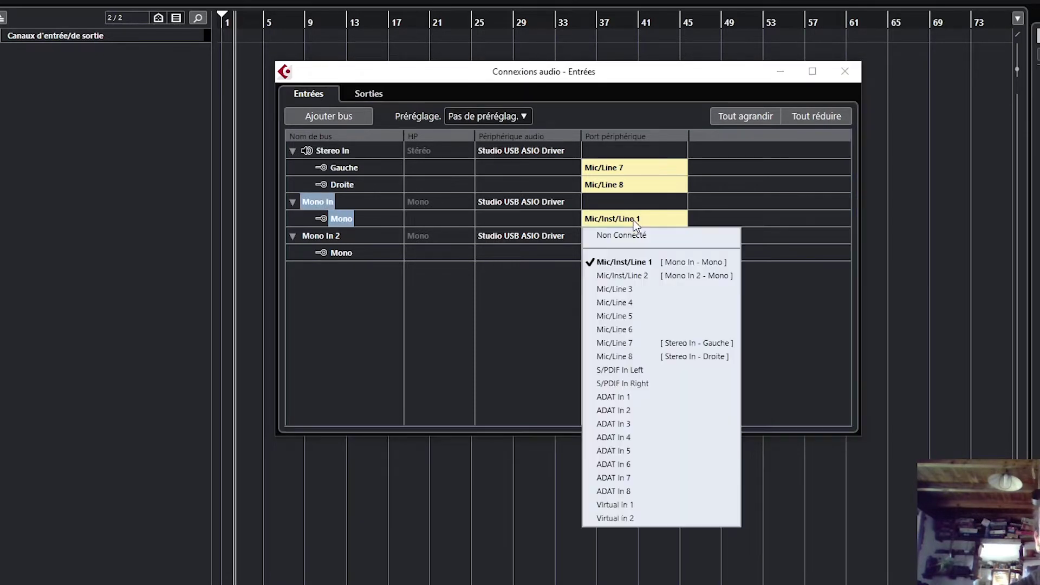
{"action": "left_click", "coordinate": [629, 276]}
{"action": "left_click", "coordinate": [623, 254]}
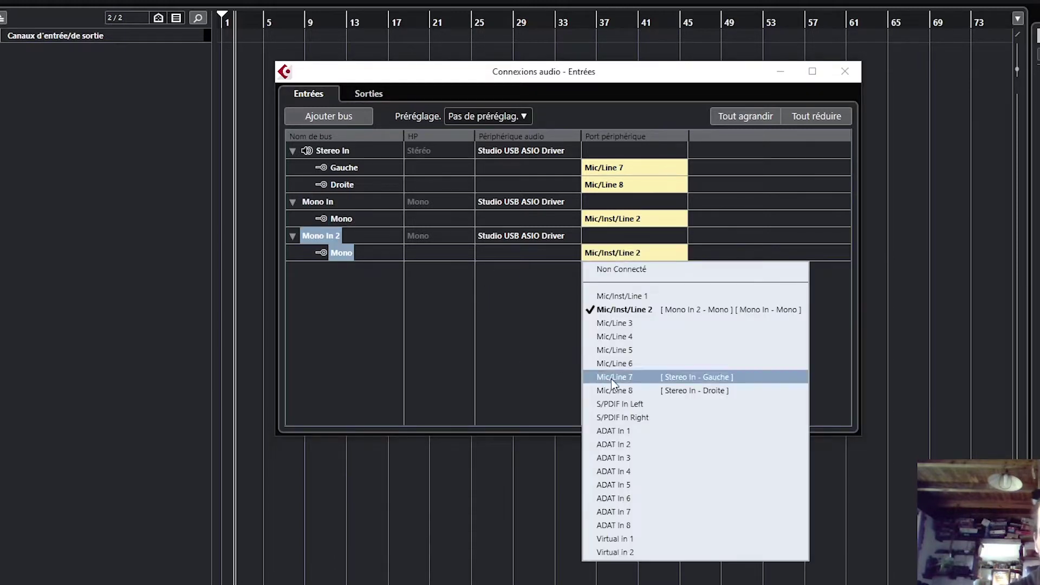
{"action": "left_click", "coordinate": [633, 323]}
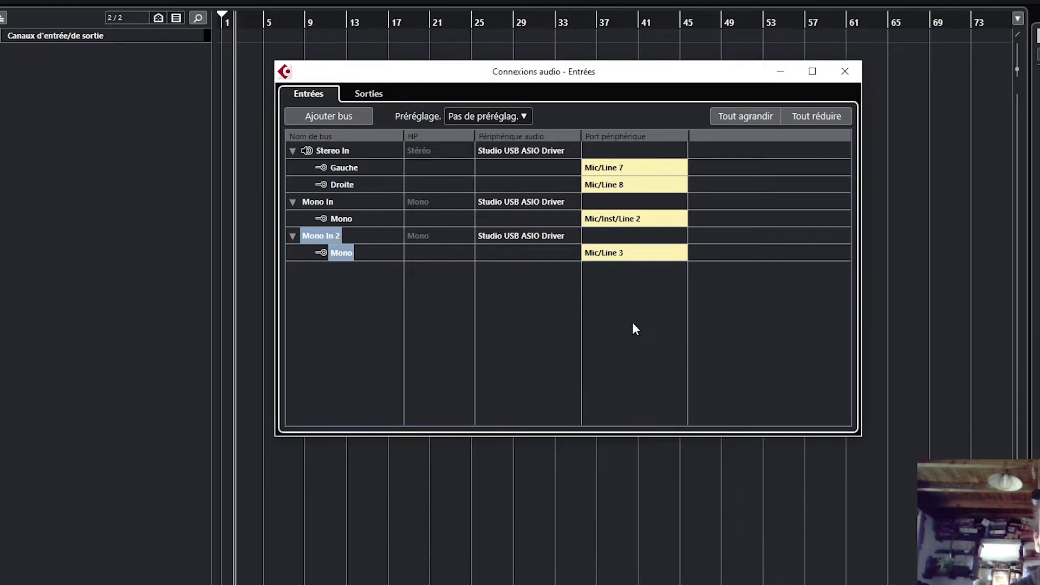
Step: Assign the Stereo In bus's Gauche channel to Mic/Line 5 and its Droite channel to Mic/Line 6
{"action": "left_click", "coordinate": [596, 169]}
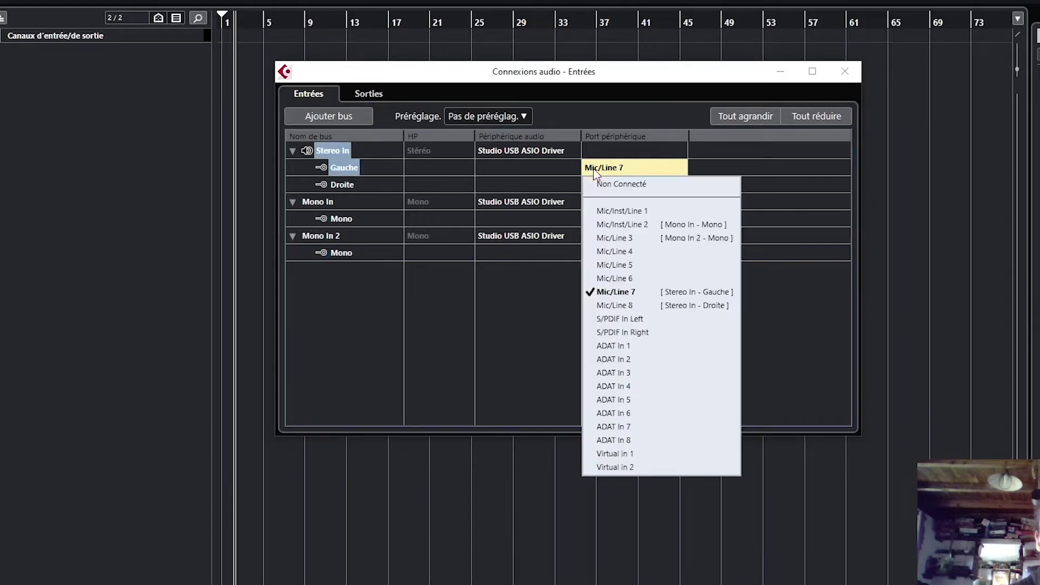
{"action": "left_click", "coordinate": [631, 266]}
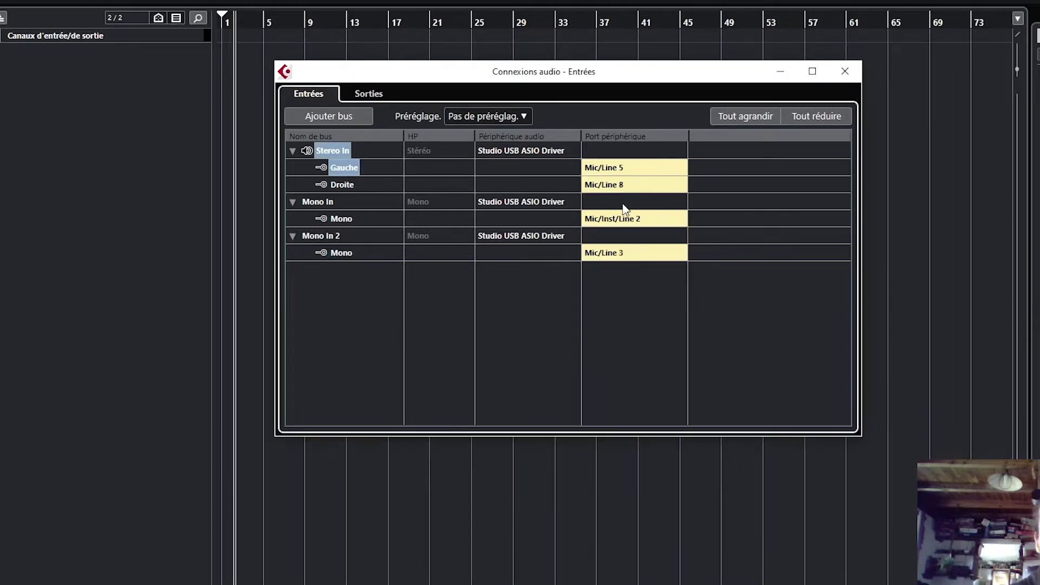
{"action": "left_click", "coordinate": [598, 187]}
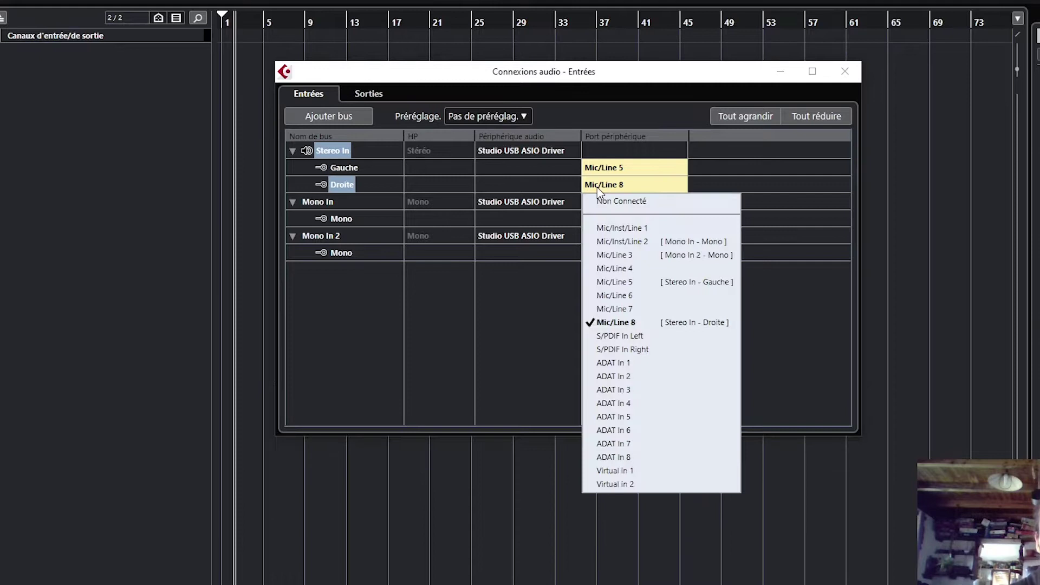
{"action": "left_click", "coordinate": [620, 292]}
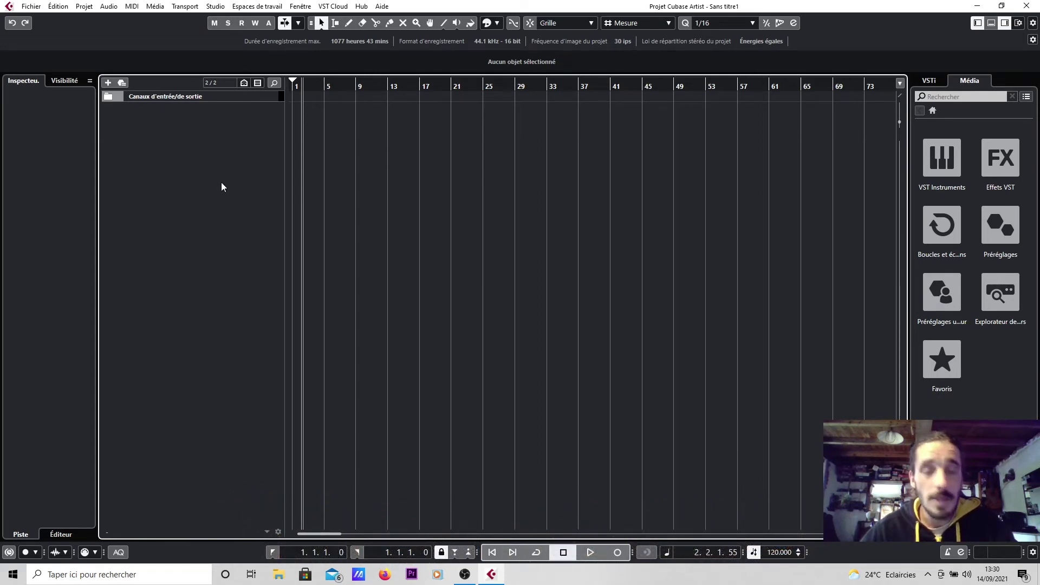
Step: Add a mono audio track named "Voix" with Mono In as its input and Stereo Out as its output
{"action": "right_click", "coordinate": [200, 129]}
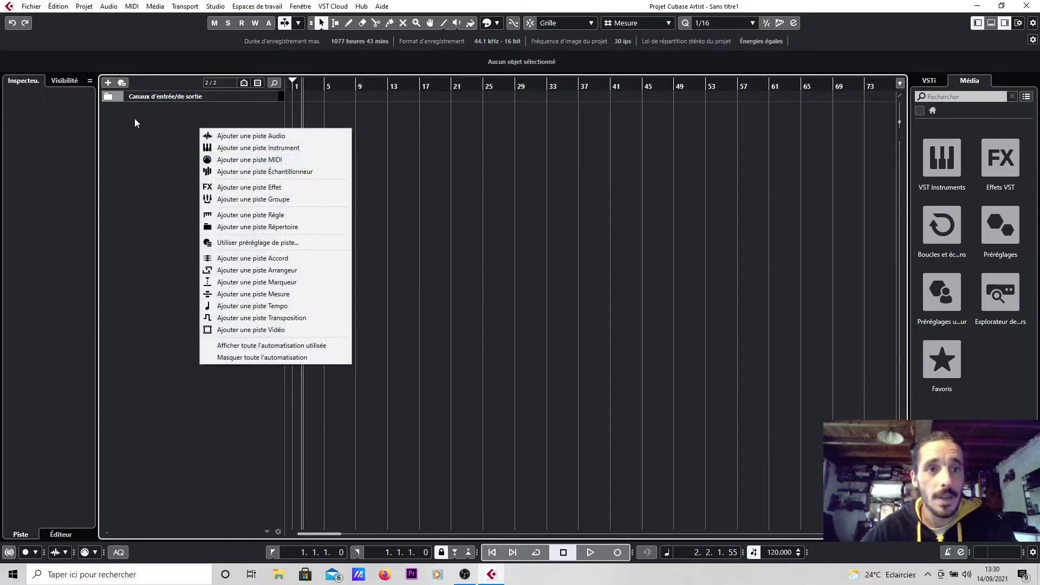
{"action": "left_click", "coordinate": [256, 135]}
{"action": "left_click_drag", "start_coordinate": [478, 196], "coordinate": [457, 133]}
{"action": "left_click", "coordinate": [534, 211]}
{"action": "scroll", "coordinate": [539, 537], "scroll_direction": "down", "scroll_amount": 1}
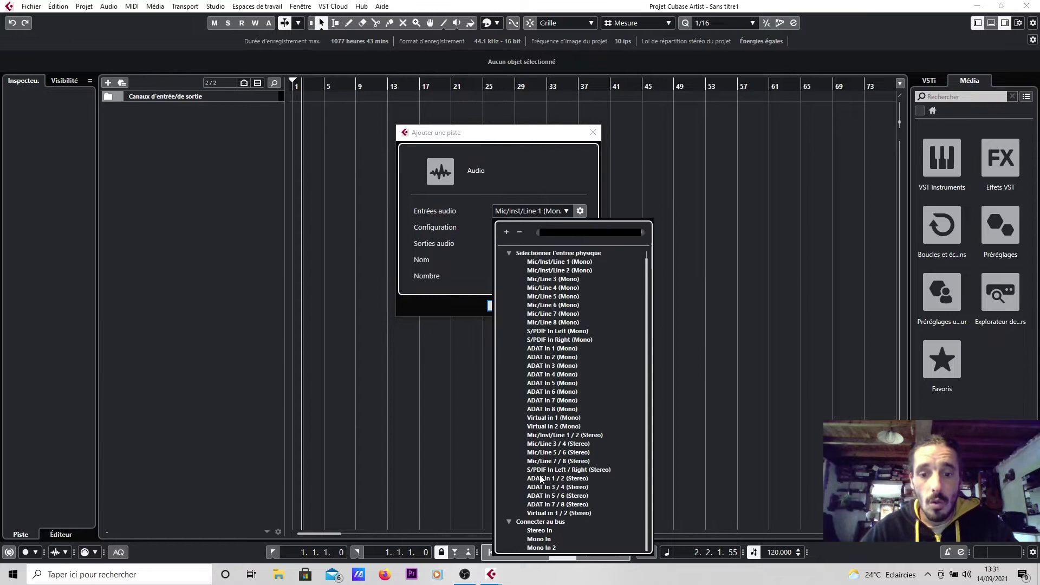
{"action": "left_click", "coordinate": [542, 539]}
{"action": "left_click", "coordinate": [523, 227]}
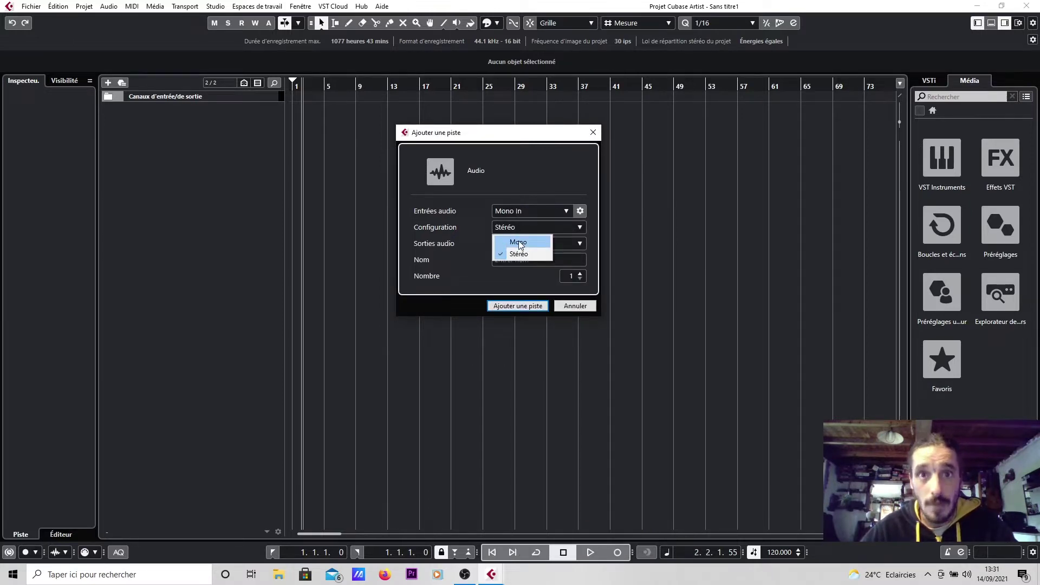
{"action": "left_click", "coordinate": [520, 244]}
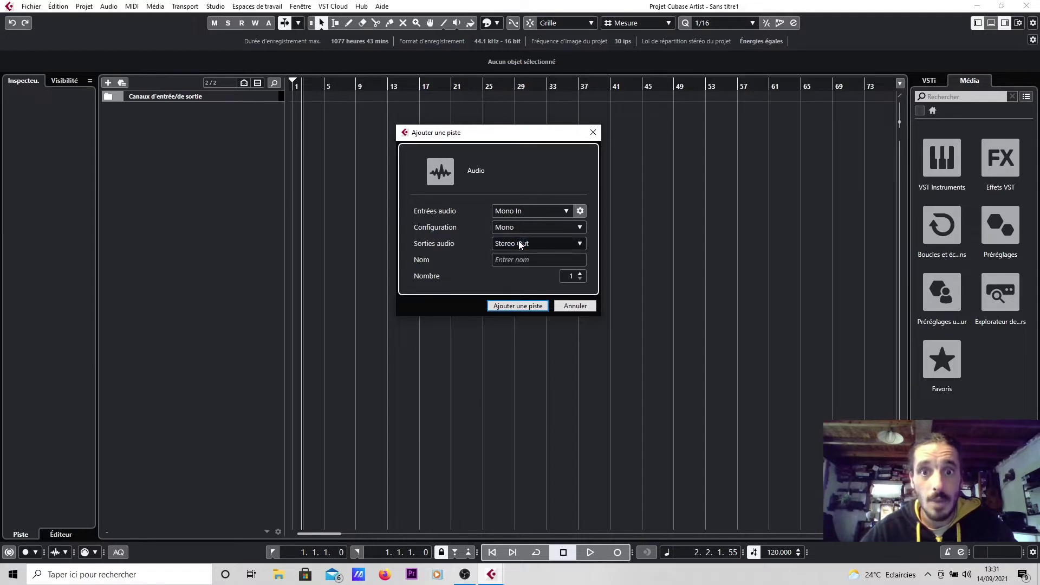
{"action": "type", "text": "Voix"}
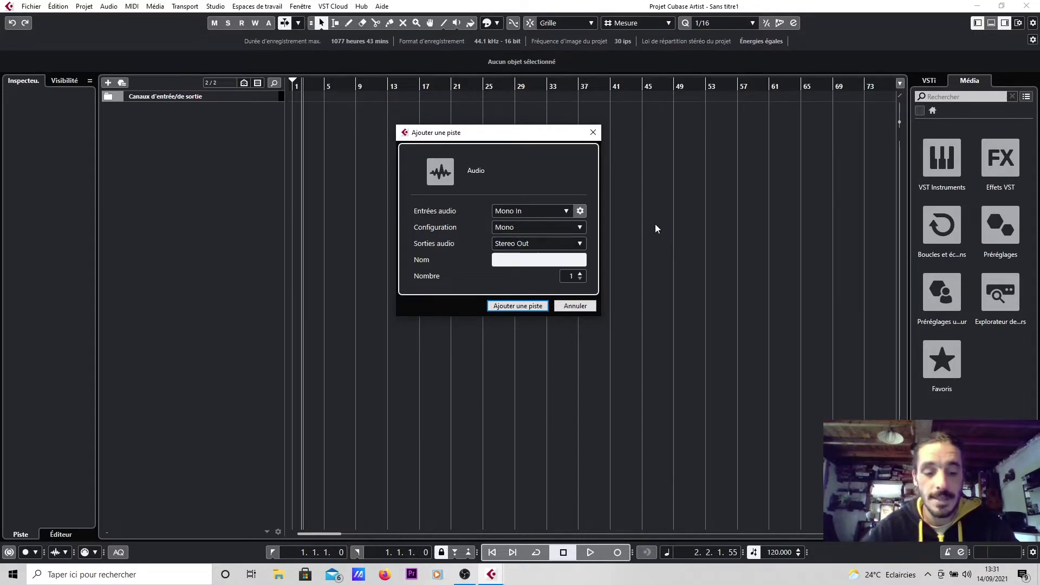
{"action": "left_click", "coordinate": [517, 307]}
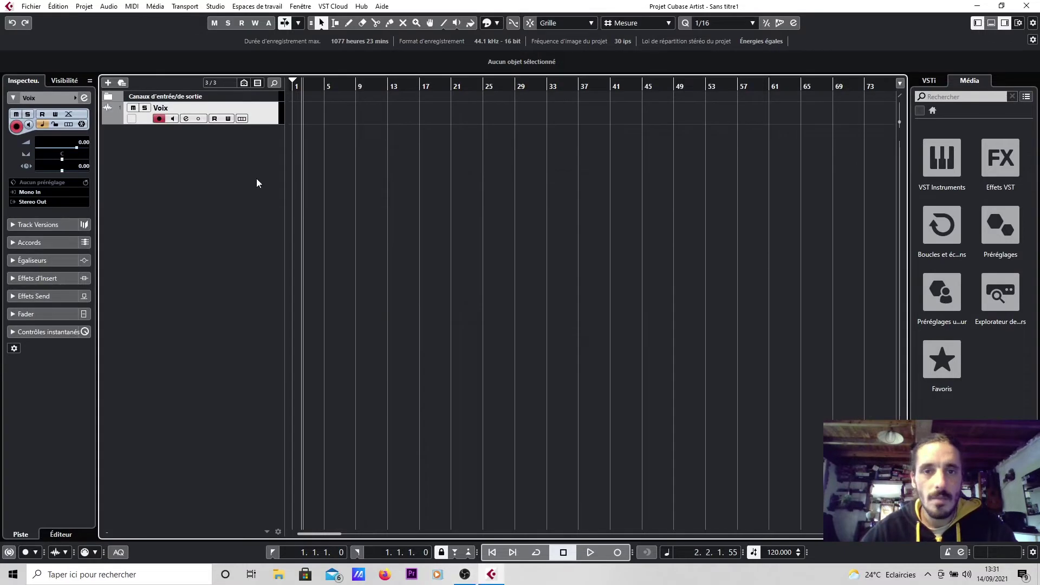
Step: Add a mono audio track named "Guitare" with Mono In 2 as its input
{"action": "right_click", "coordinate": [218, 165]}
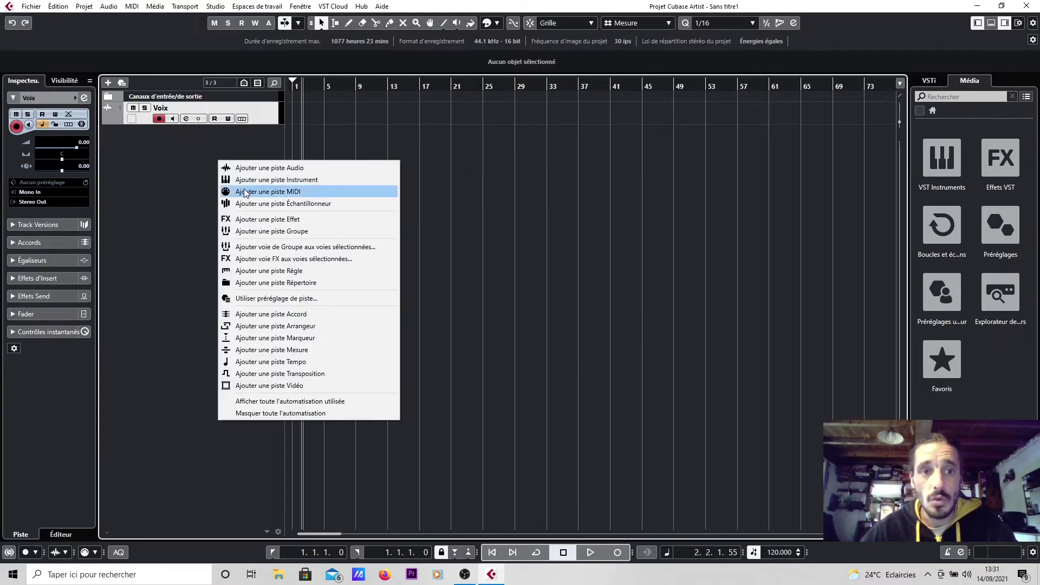
{"action": "left_click", "coordinate": [230, 169]}
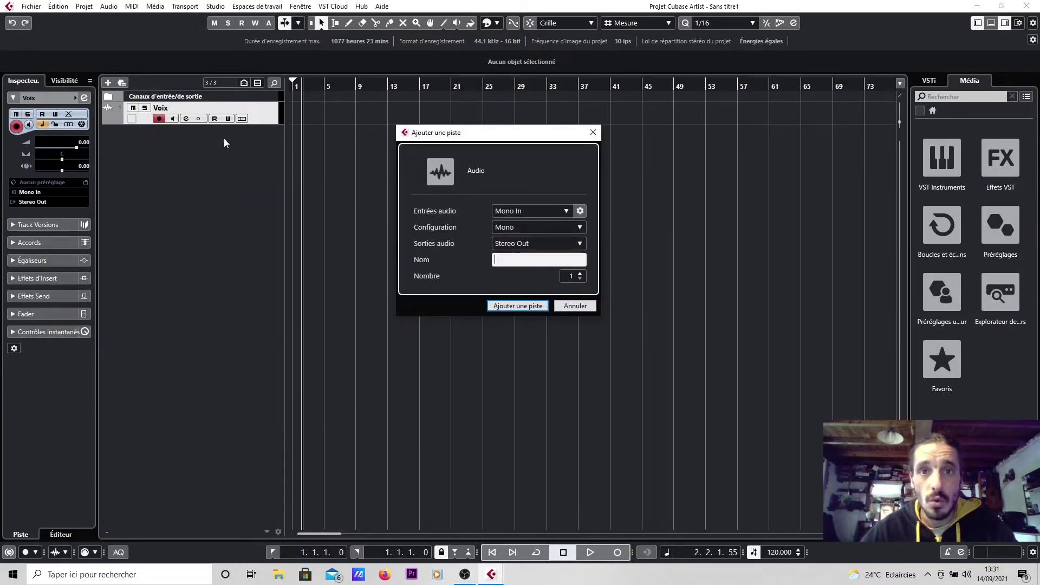
{"action": "left_click", "coordinate": [512, 212]}
{"action": "scroll", "coordinate": [551, 466], "scroll_direction": "down", "scroll_amount": 1}
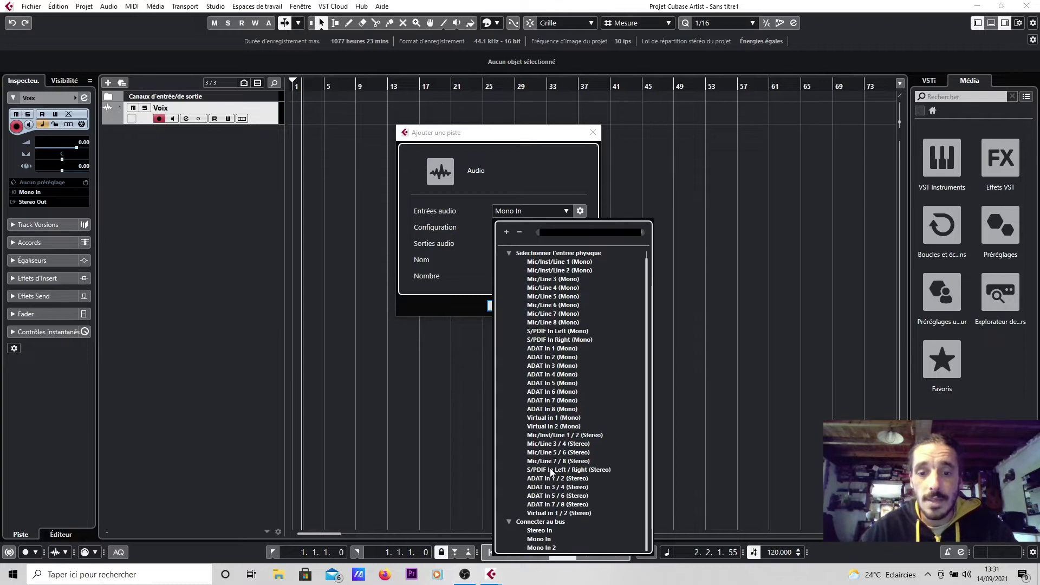
{"action": "left_click", "coordinate": [554, 549]}
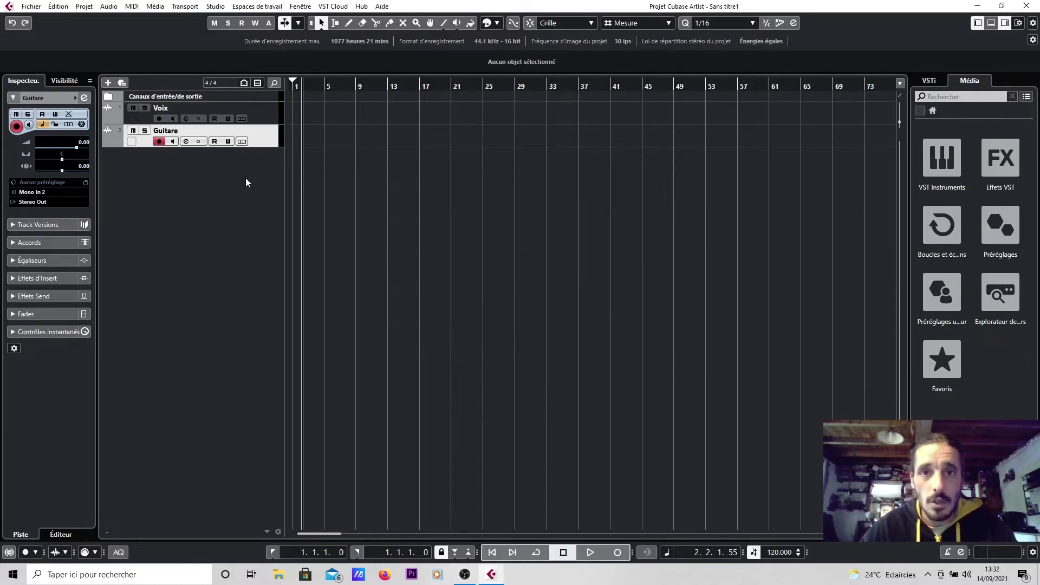
Step: Add a stereo audio track named "Rythme batterie" with Stereo In as its input
{"action": "right_click", "coordinate": [242, 179]}
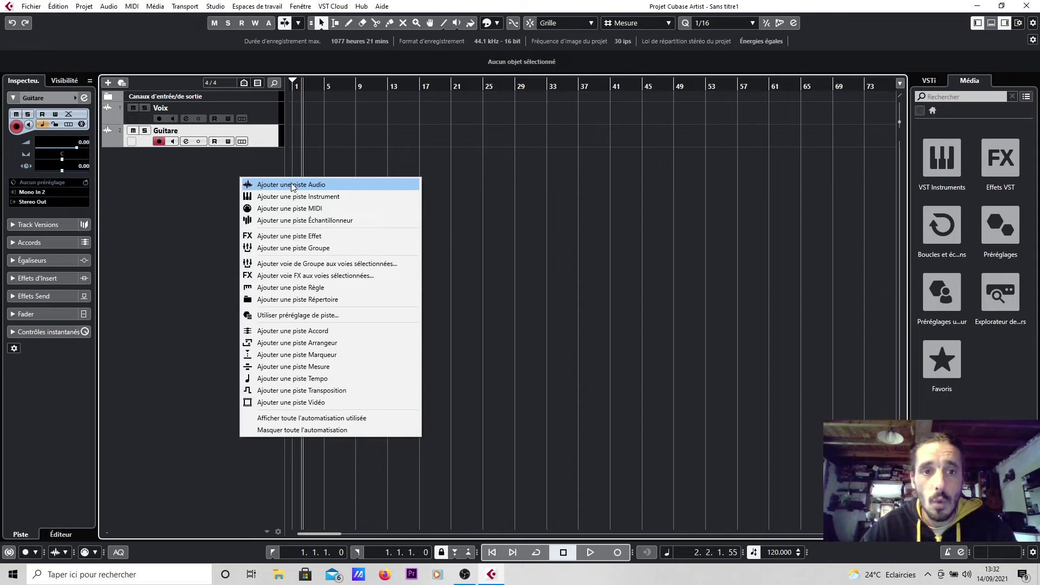
{"action": "left_click", "coordinate": [292, 185]}
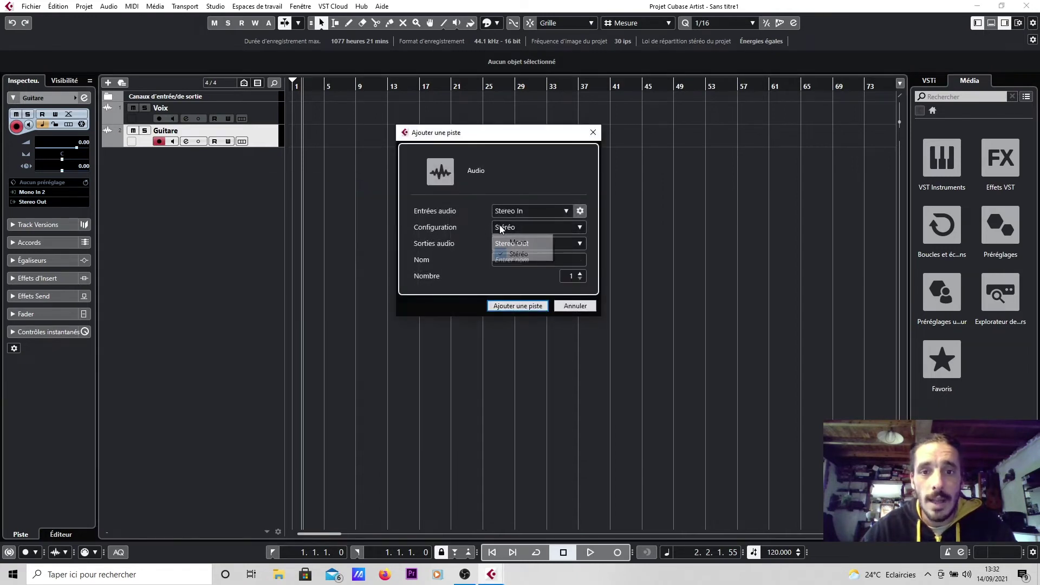
{"action": "left_click", "coordinate": [502, 212]}
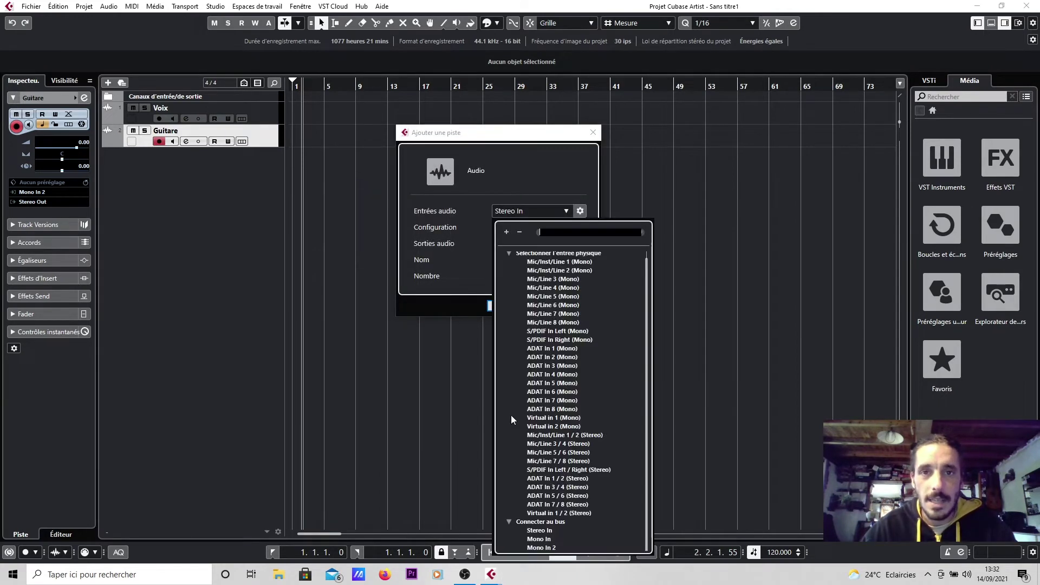
{"action": "left_click", "coordinate": [546, 533]}
{"action": "left_click", "coordinate": [502, 261]}
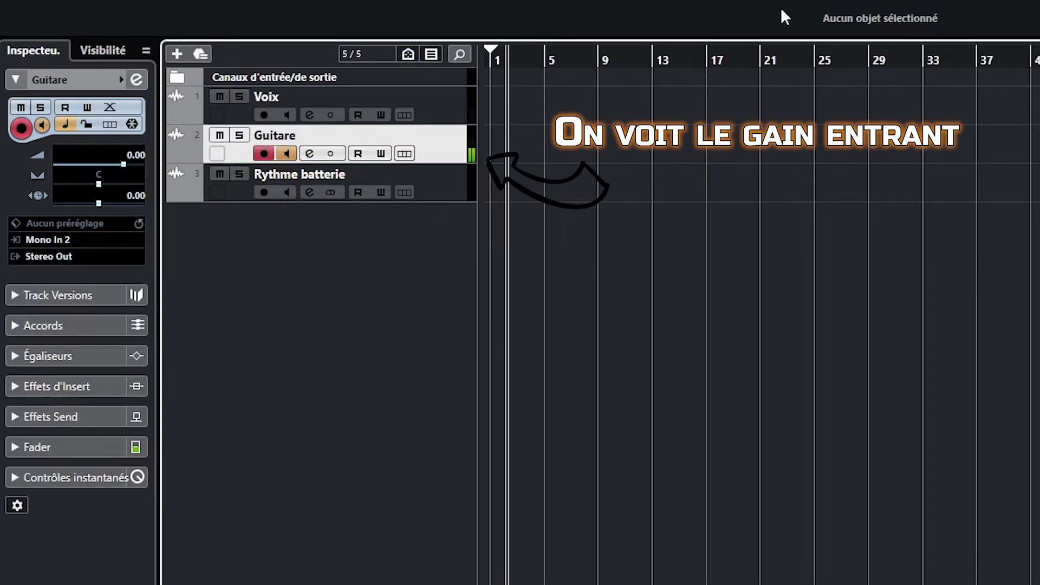
Step: Switch on monitoring for the Rythme batterie track and arm the Rythme batterie, Guitare and Voix tracks for recording
{"action": "left_click", "coordinate": [286, 192]}
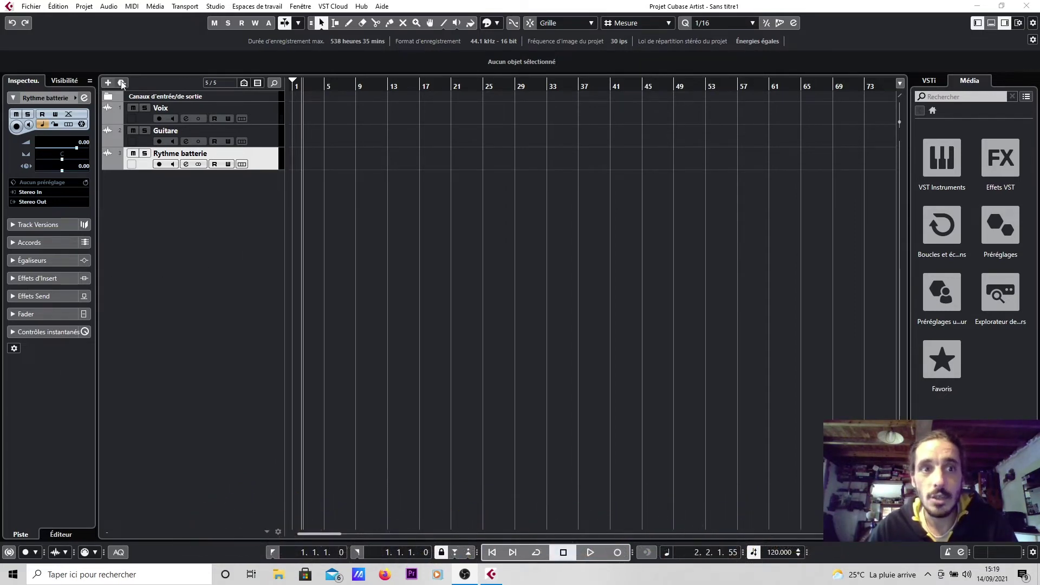
{"action": "left_click", "coordinate": [159, 164]}
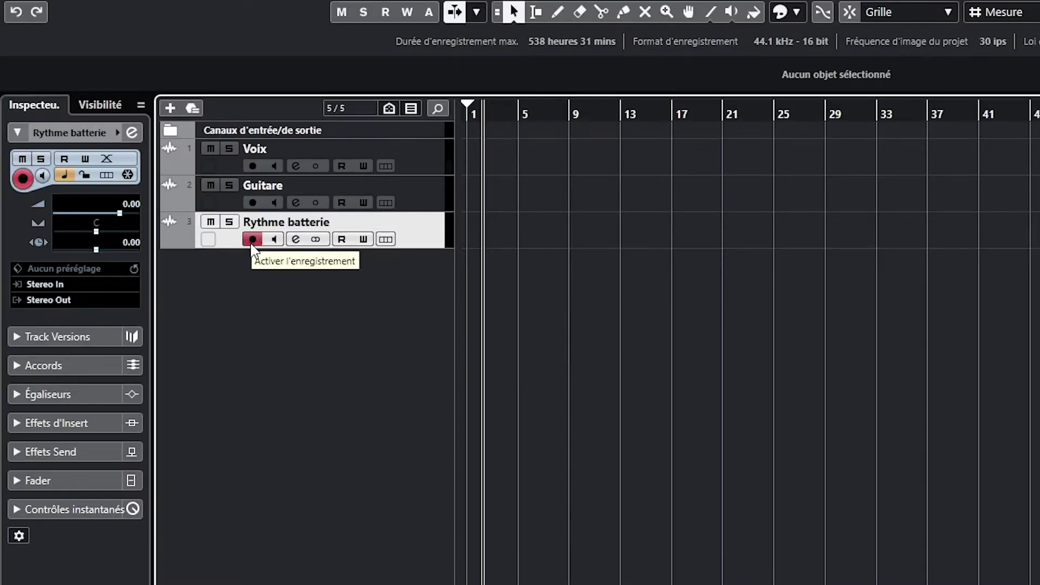
{"action": "left_click", "coordinate": [252, 204]}
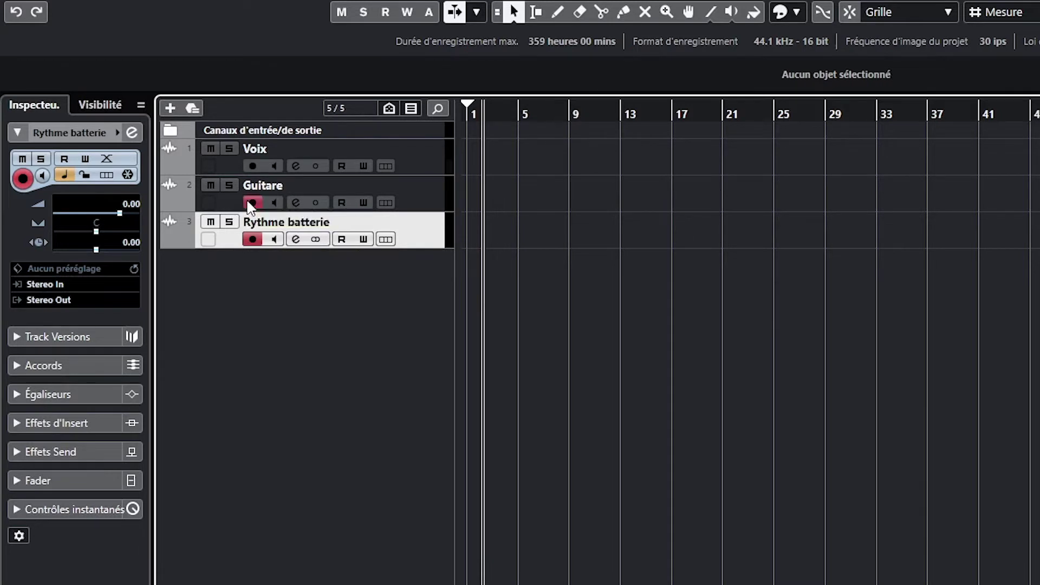
{"action": "left_click", "coordinate": [252, 166]}
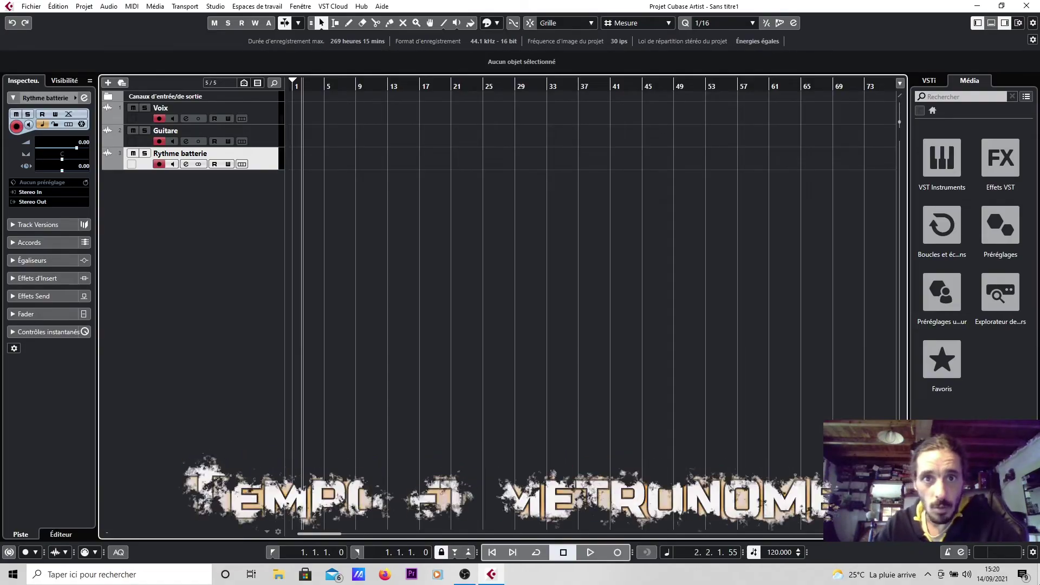
Step: Set the project tempo to 130 and play the project with the metronome turned on
{"action": "double_click", "coordinate": [790, 552]}
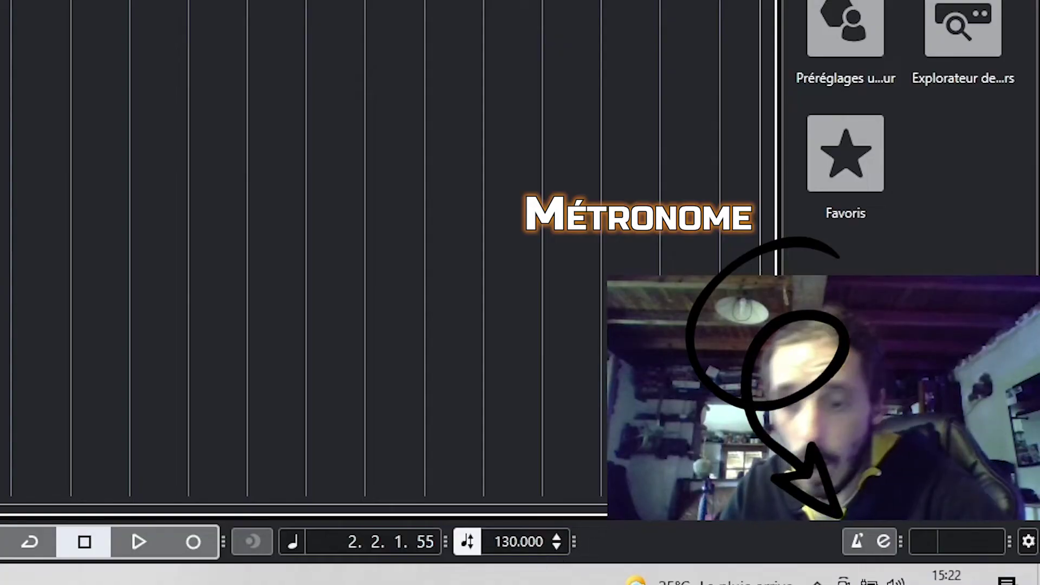
{"action": "left_click", "coordinate": [856, 541]}
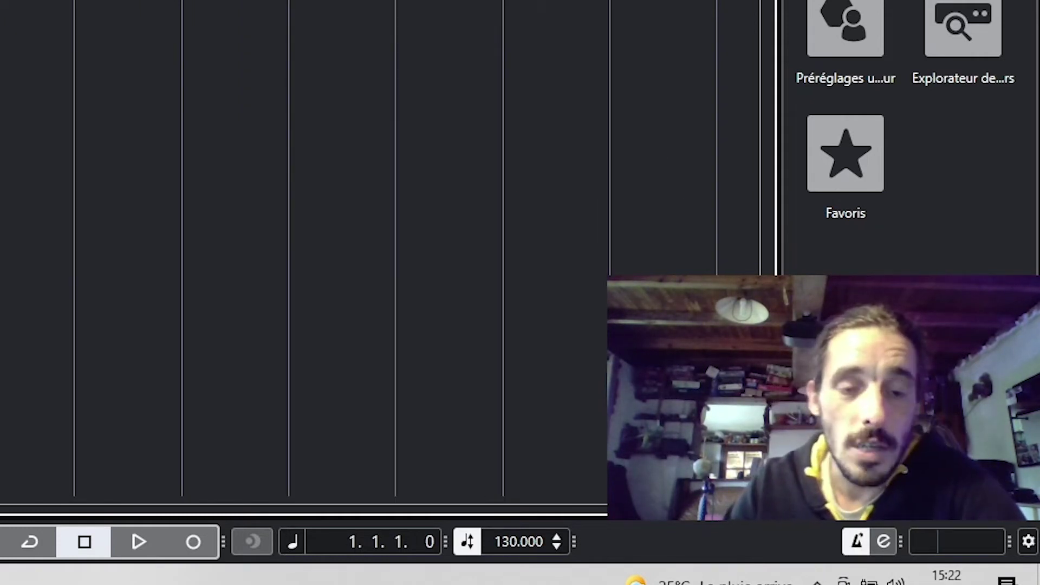
{"action": "left_click", "coordinate": [139, 542]}
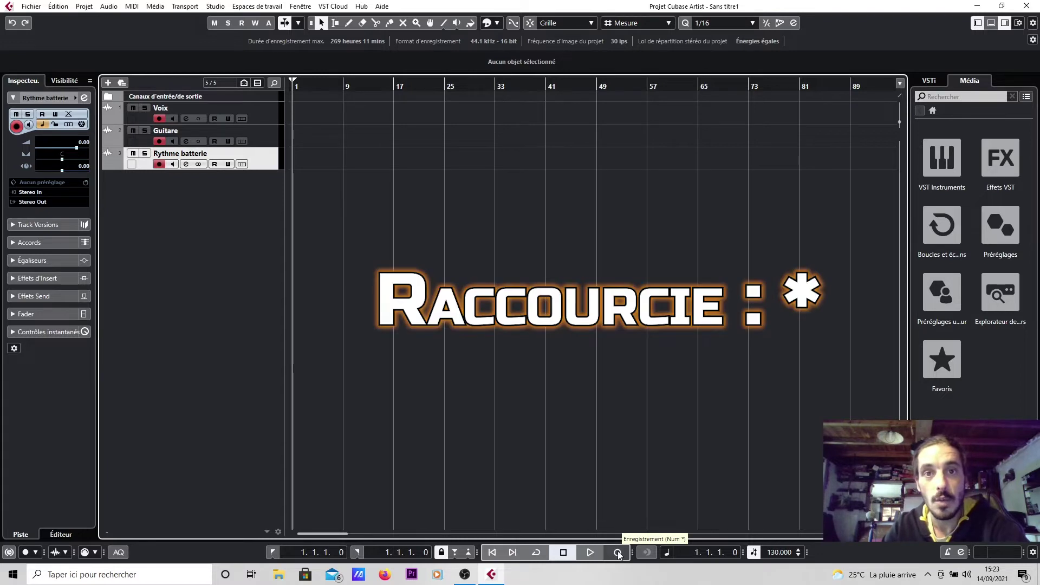
Step: Start recording on the armed Voix, Guitare and Rythme batterie tracks from the start of the project
{"action": "key", "text": "KP_Multiply"}
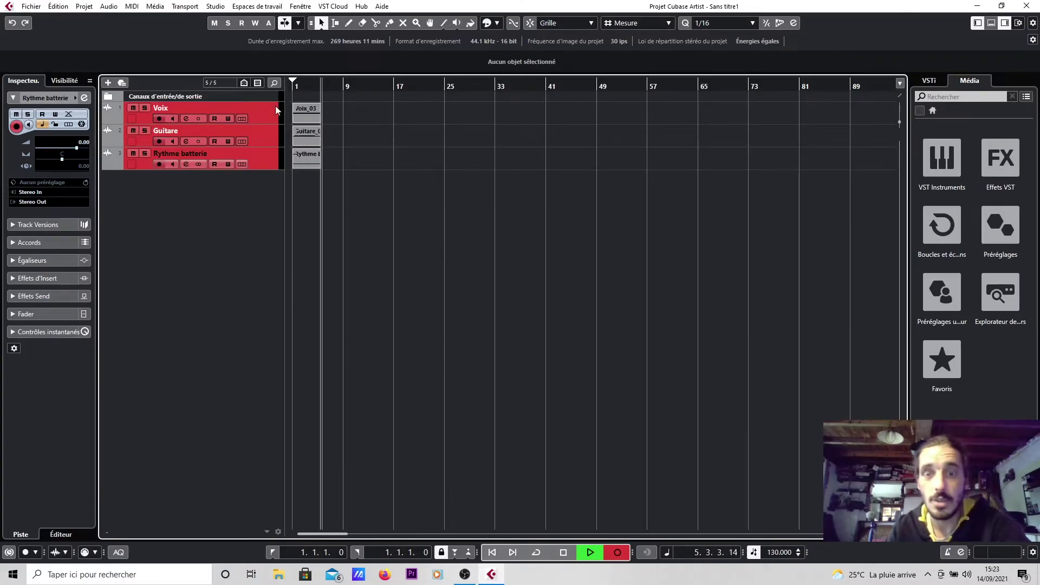
Step: Stop the recording and delete the three recorded test clips from the Voix, Guitare and Rythme batterie tracks
{"action": "key", "text": "space"}
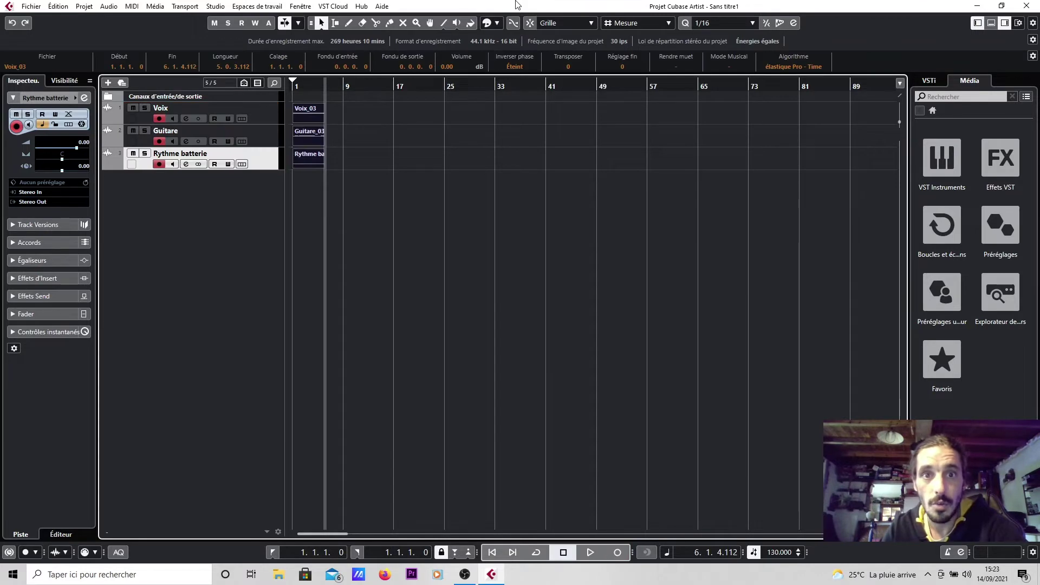
{"action": "left_click_drag", "start_coordinate": [360, 105], "coordinate": [298, 220]}
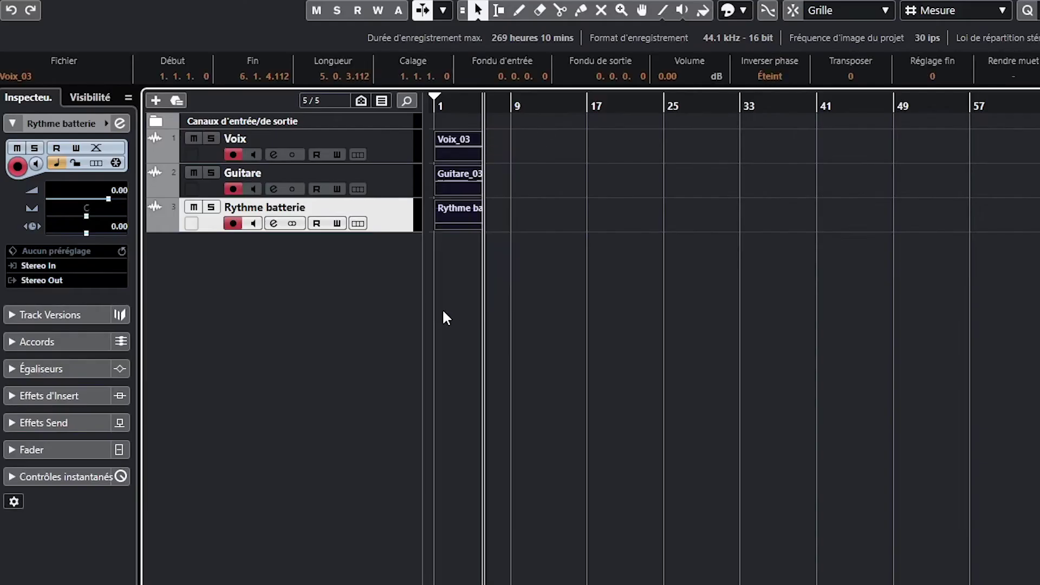
{"action": "left_click_drag", "start_coordinate": [507, 141], "coordinate": [447, 272]}
{"action": "key", "text": "Delete"}
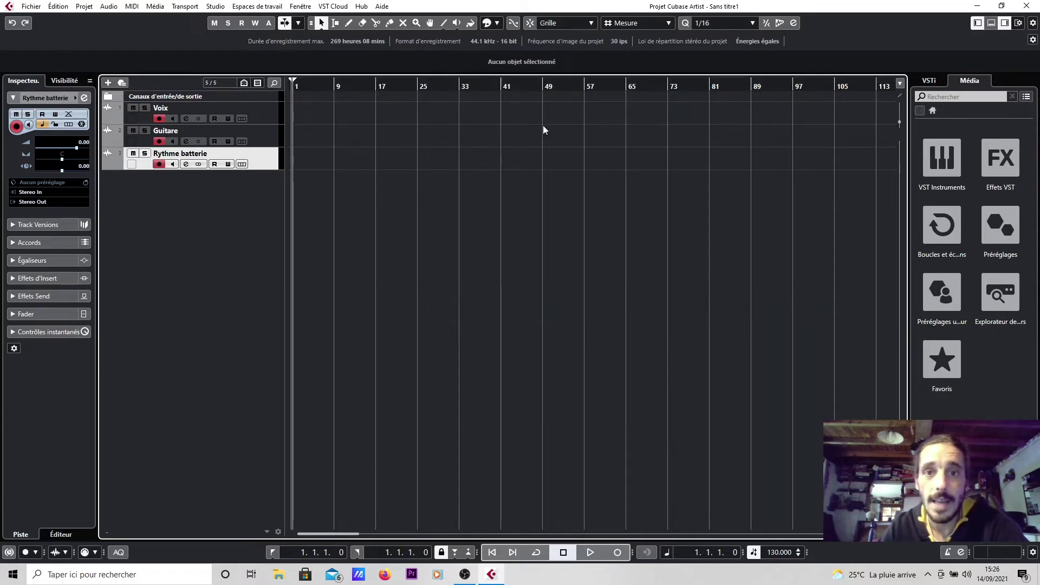
Step: Record a new take on the armed Voix, Guitare and Rythme batterie tracks from the start of the project
{"action": "left_click", "coordinate": [471, 85]}
{"action": "key", "text": "0"}
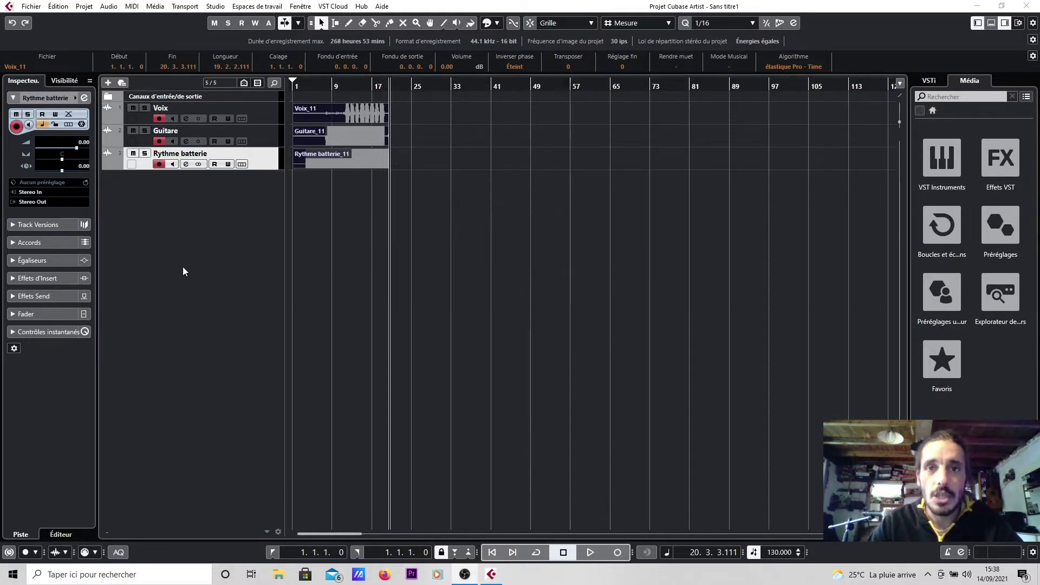
Step: Add a mono audio track named "Voix back" with Mono In as its input and Stereo Out as its output
{"action": "right_click", "coordinate": [205, 218]}
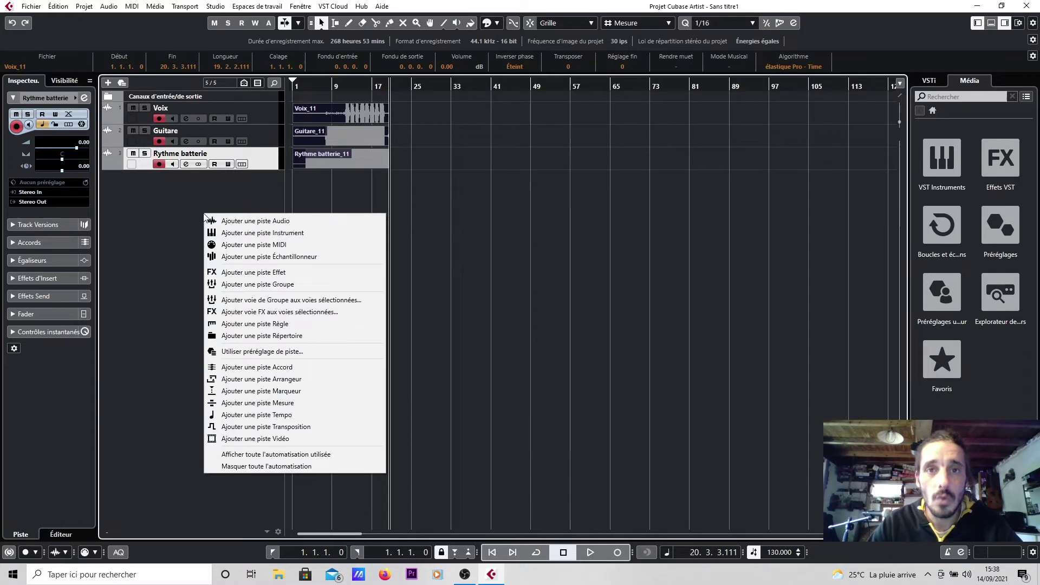
{"action": "left_click", "coordinate": [259, 221]}
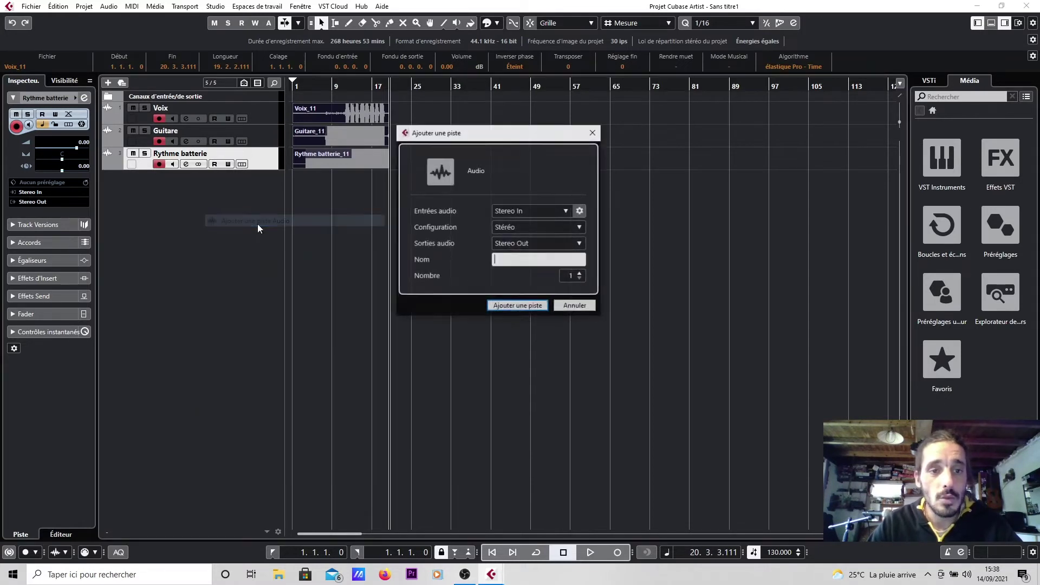
{"action": "left_click", "coordinate": [545, 227]}
{"action": "left_click", "coordinate": [513, 243]}
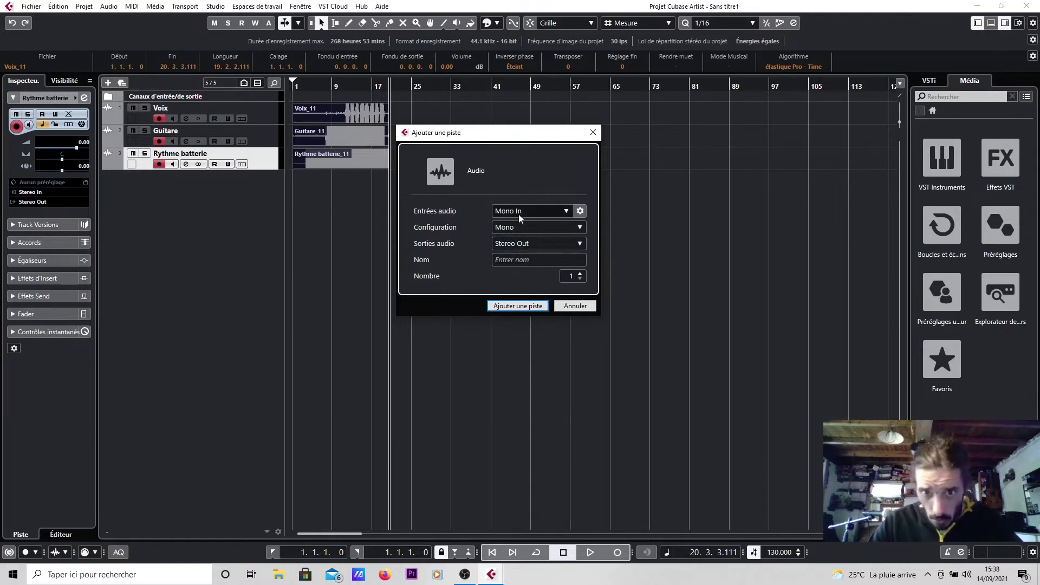
{"action": "left_click", "coordinate": [519, 212]}
{"action": "scroll", "coordinate": [549, 526], "scroll_direction": "down", "scroll_amount": 1}
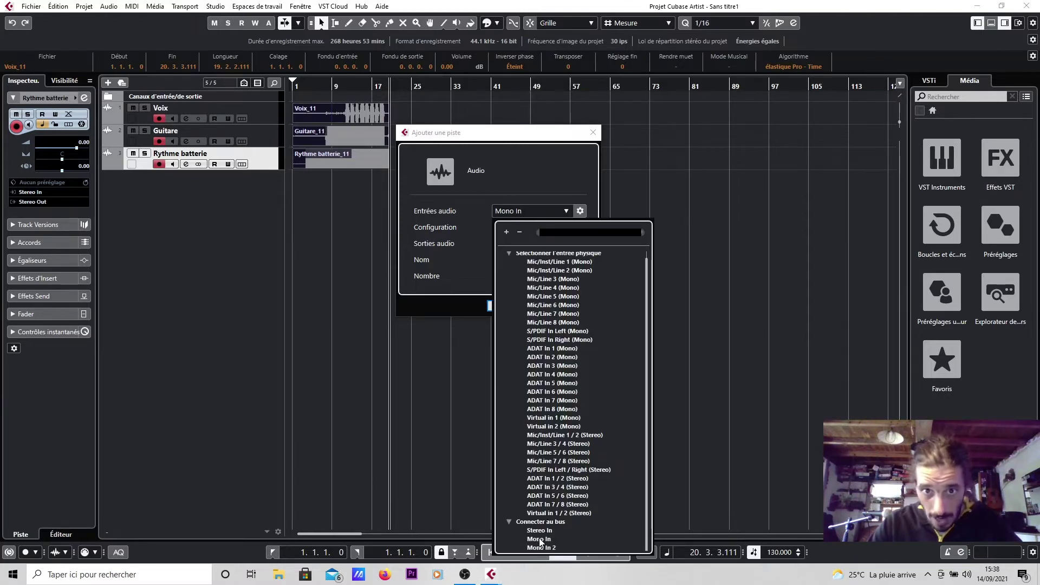
{"action": "left_click", "coordinate": [539, 540]}
{"action": "key", "text": "Return"}
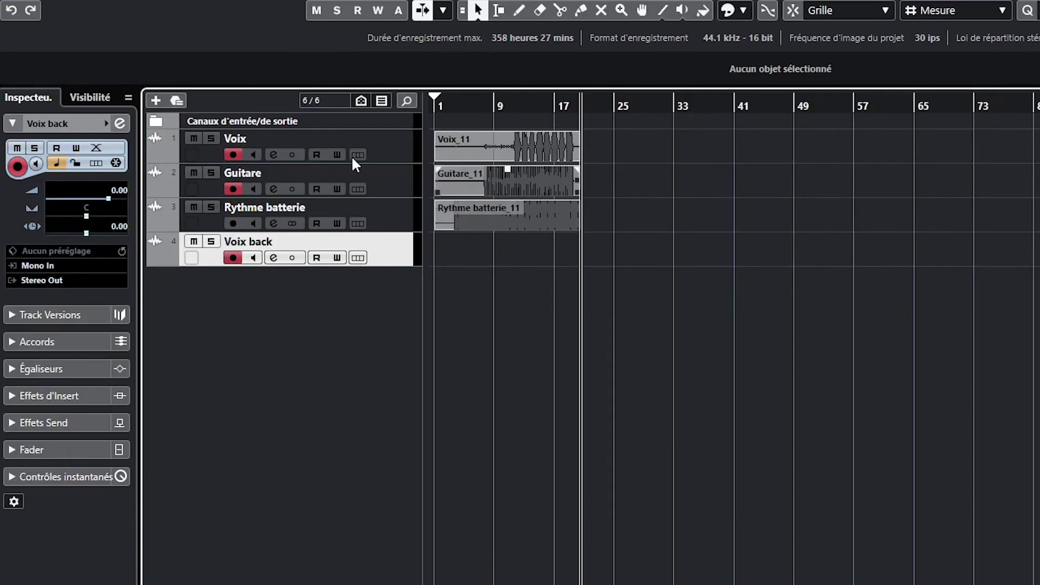
Step: Disarm the Guitare and Voix tracks and record a take on the Voix back track from the start of the project
{"action": "left_click", "coordinate": [234, 189]}
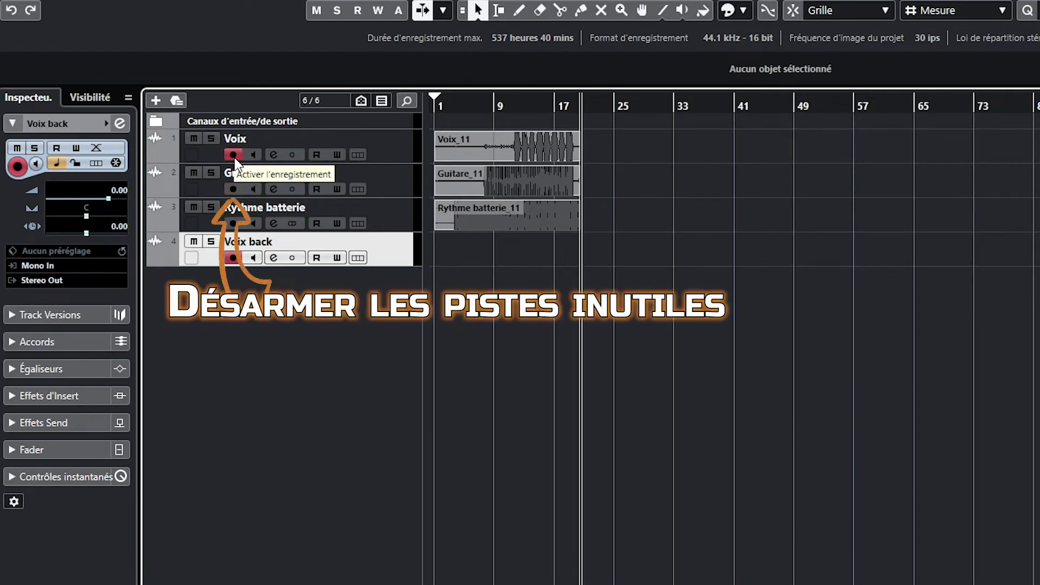
{"action": "left_click", "coordinate": [234, 155]}
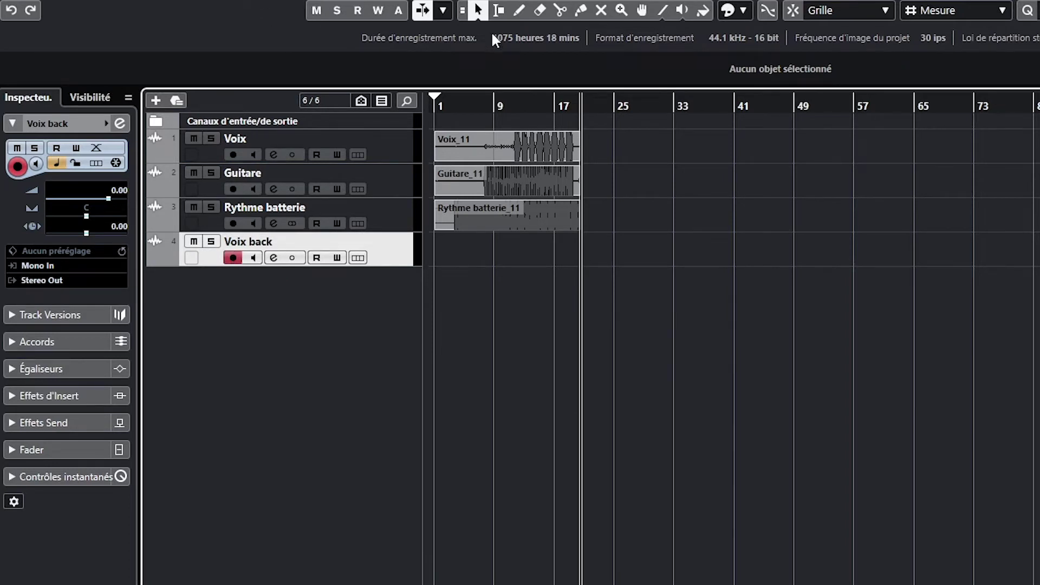
{"action": "key", "text": "Home"}
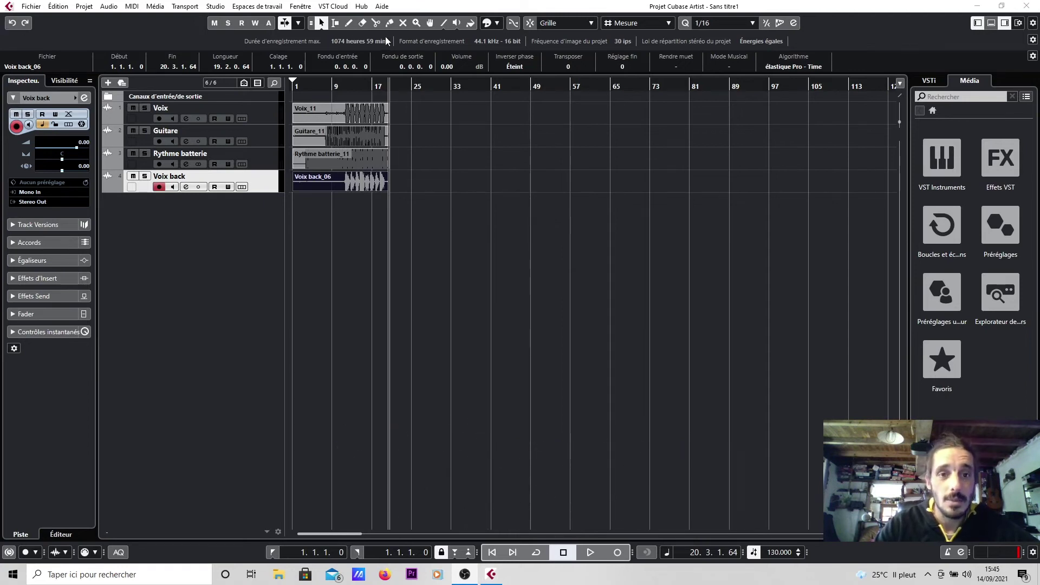
Step: Deselect the recorded clip and play the whole project back from its start
{"action": "left_click", "coordinate": [579, 372]}
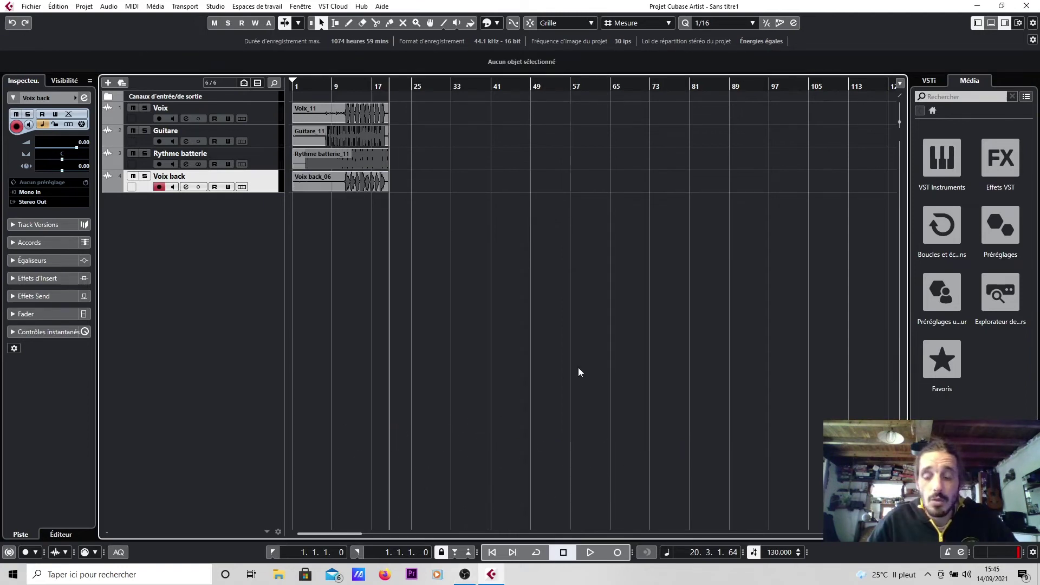
{"action": "key", "text": "Home"}
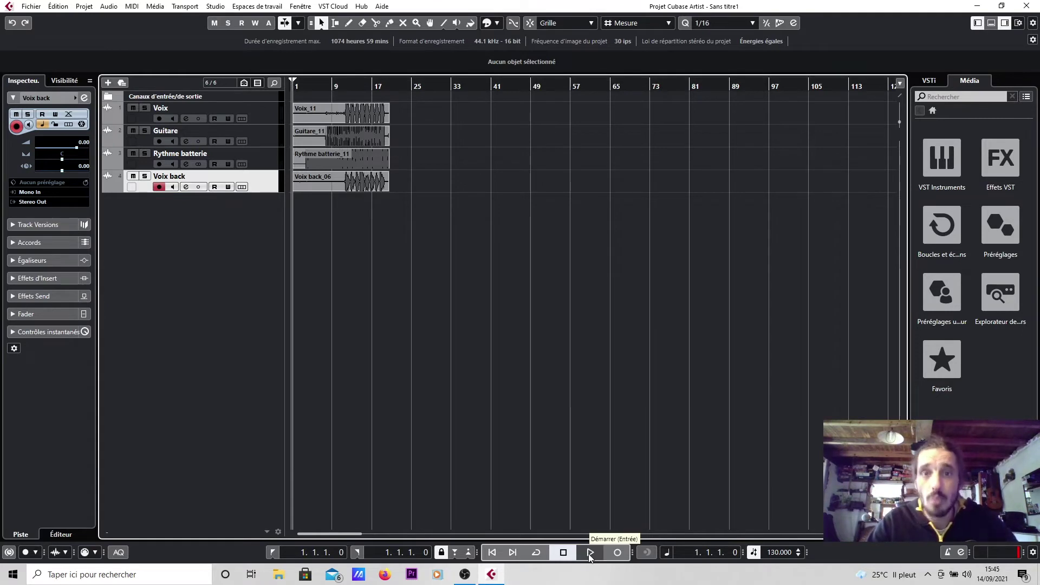
Step: Reorder the tracks so that Rythme batterie comes first, followed by Guitare, Voix and Voix back
{"action": "left_click", "coordinate": [314, 115]}
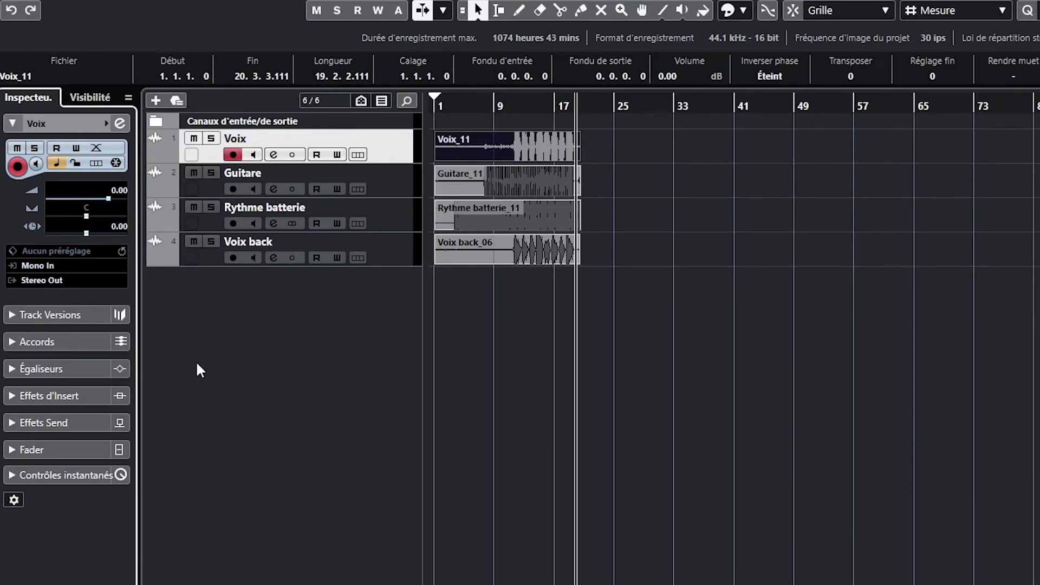
{"action": "left_click_drag", "start_coordinate": [388, 149], "coordinate": [381, 232]}
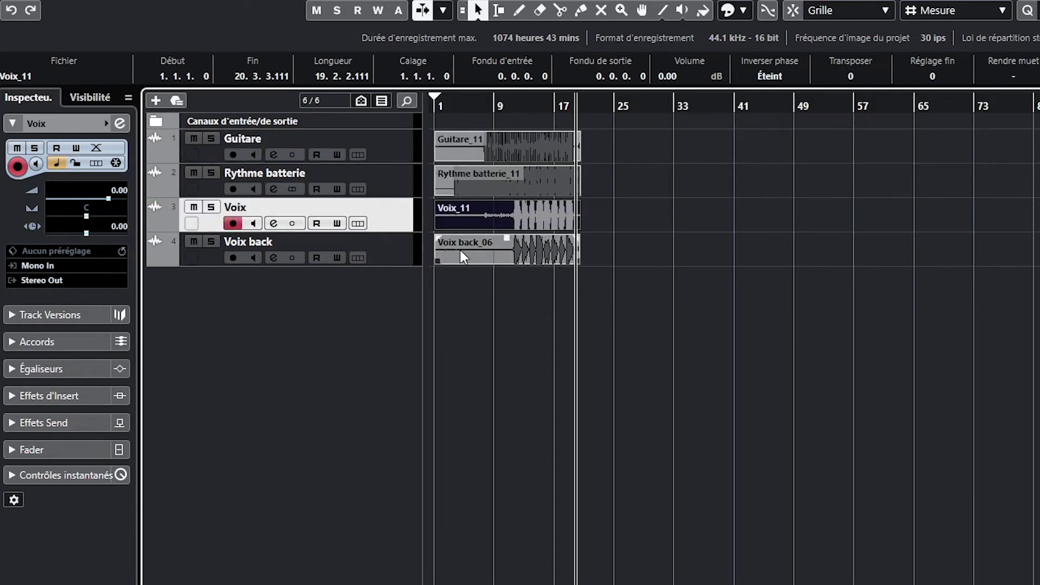
{"action": "key", "text": "Up"}
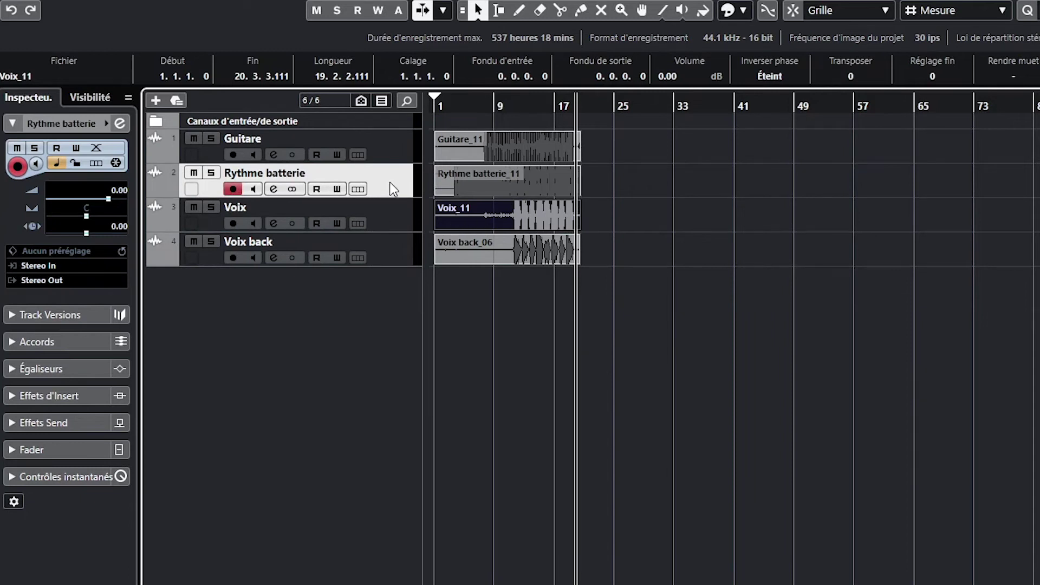
{"action": "left_click_drag", "start_coordinate": [392, 184], "coordinate": [395, 149]}
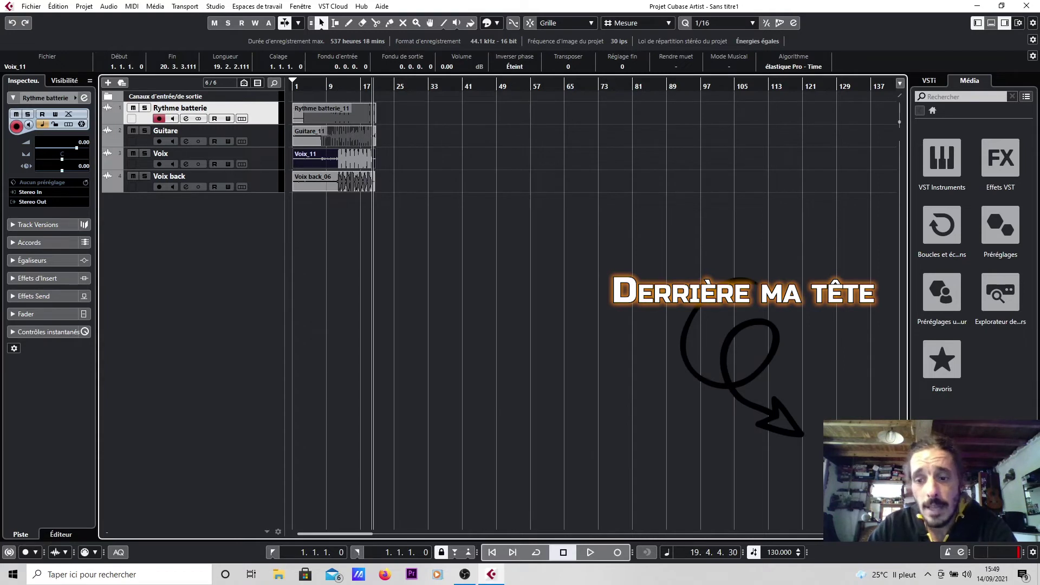
Step: Zoom the timeline in horizontally until about 53 bars span the arrangement area
{"action": "key", "text": "h"}
{"action": "key", "text": "h"}
{"action": "key", "text": "h"}
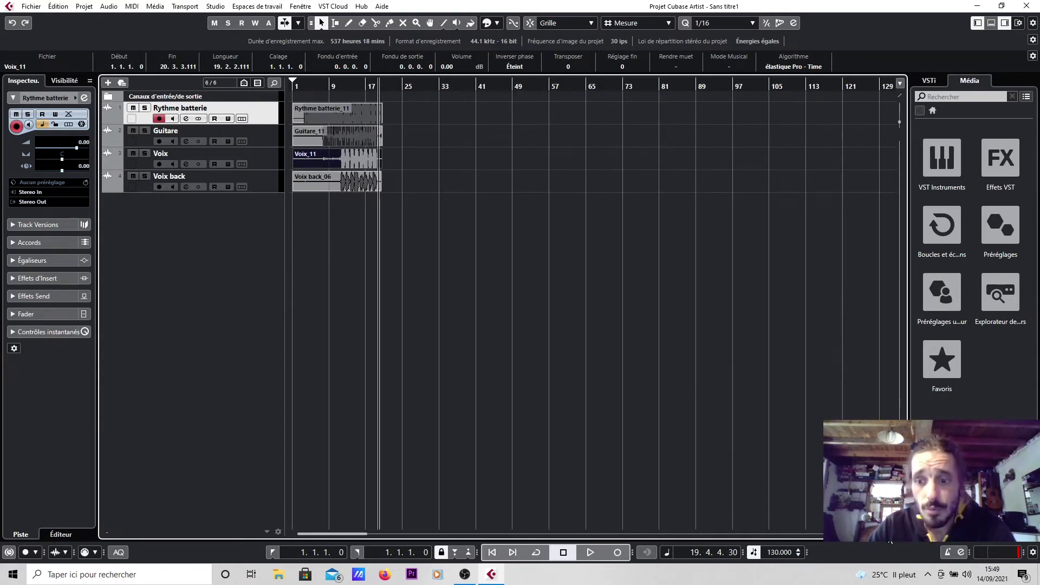
{"action": "key", "text": "h"}
{"action": "key", "text": "h"}
{"action": "key", "text": "h"}
{"action": "key", "text": "h"}
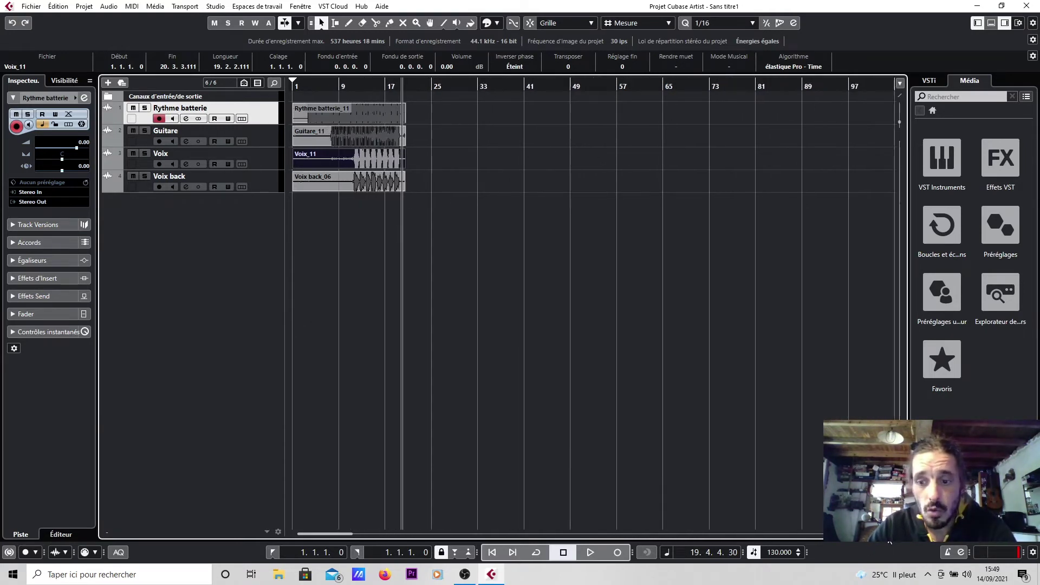
{"action": "key", "text": "h"}
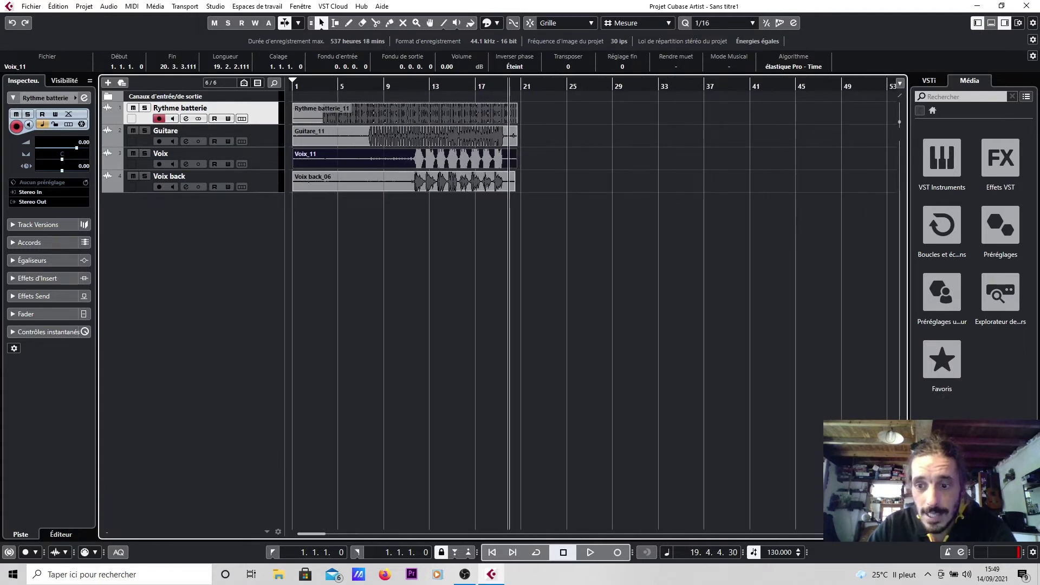
Step: Enlarge the height of all four tracks and reduce the display size of their waveforms
{"action": "key", "text": "shift+h"}
{"action": "key", "text": "shift+h"}
{"action": "key", "text": "shift+h"}
{"action": "key", "text": "shift+h"}
{"action": "key", "text": "shift+h"}
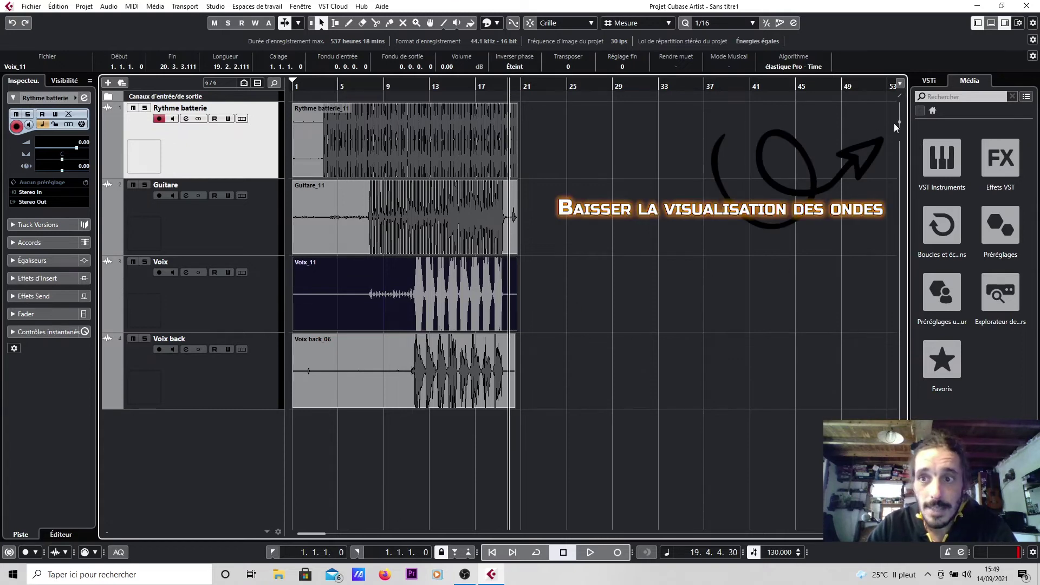
{"action": "left_click_drag", "start_coordinate": [899, 122], "coordinate": [901, 126]}
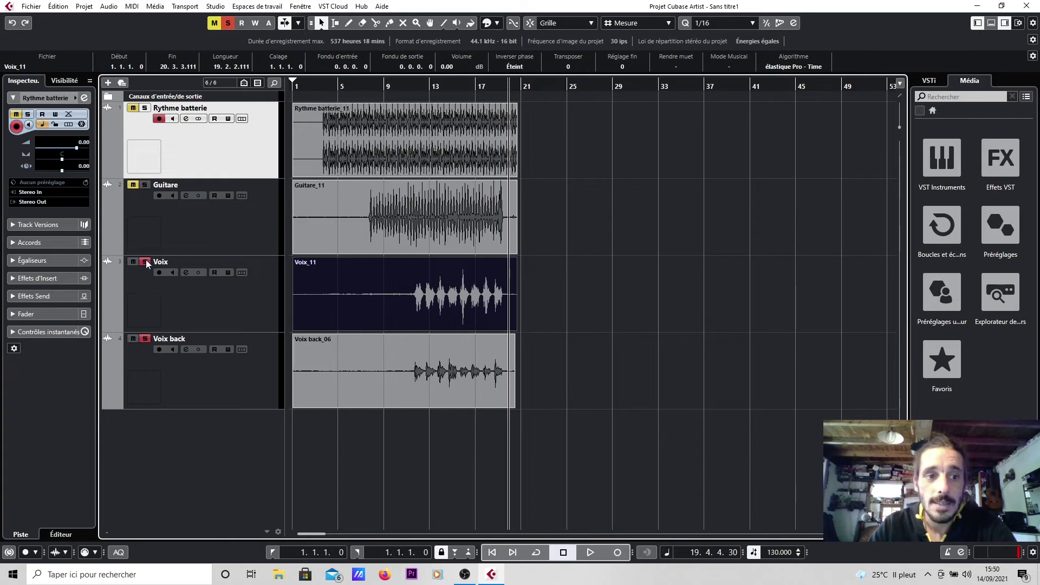
Step: Mute the Voix back and Voix tracks
{"action": "left_click", "coordinate": [132, 338]}
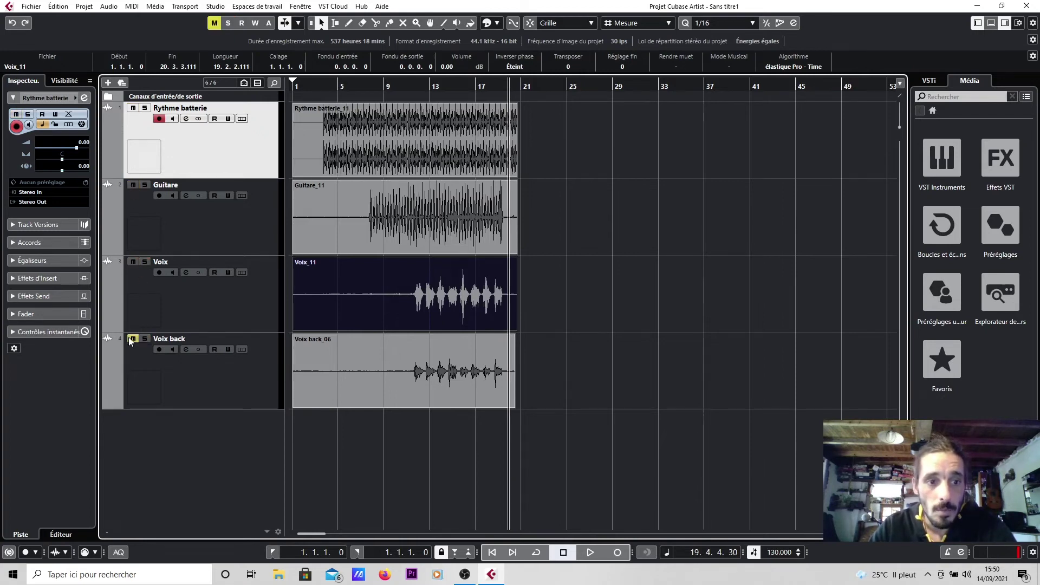
{"action": "left_click", "coordinate": [133, 262]}
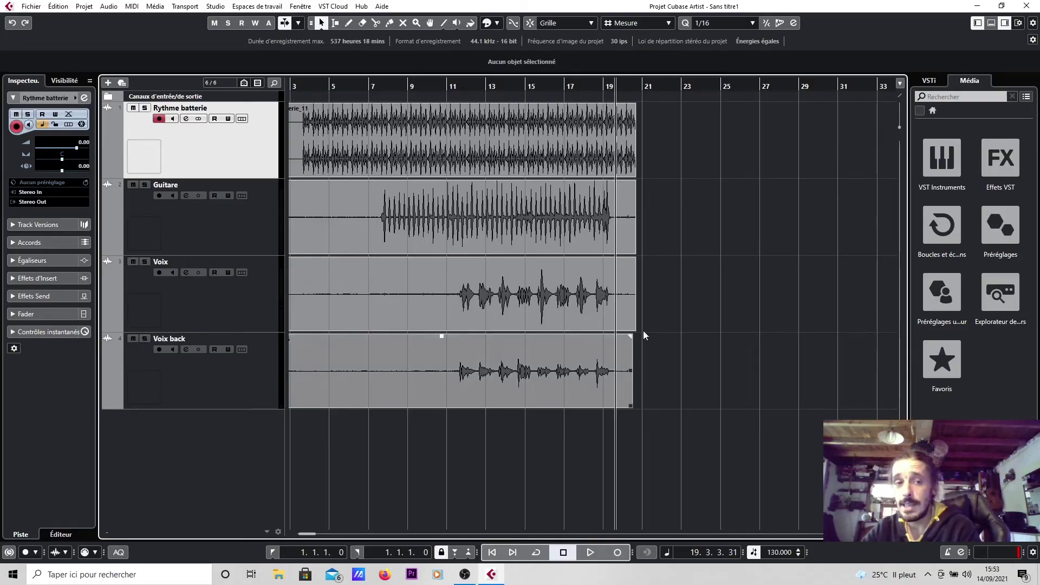
Step: Try raising the volume of the Voix and Voix back clips by 1.40 dB and bring it back to 0 dB
{"action": "left_click_drag", "start_coordinate": [666, 401], "coordinate": [423, 259]}
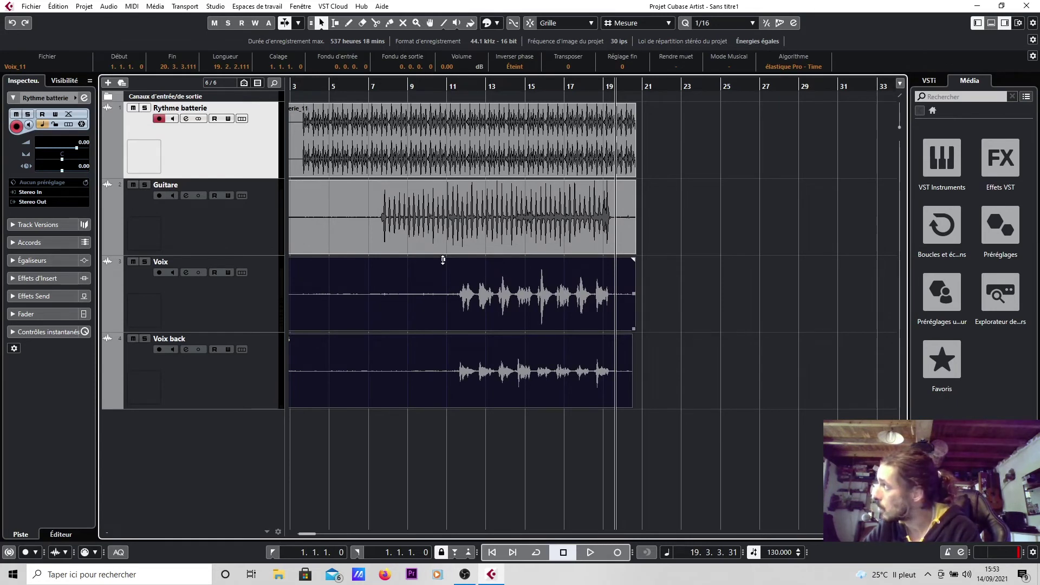
{"action": "left_click_drag", "start_coordinate": [443, 260], "coordinate": [444, 248]}
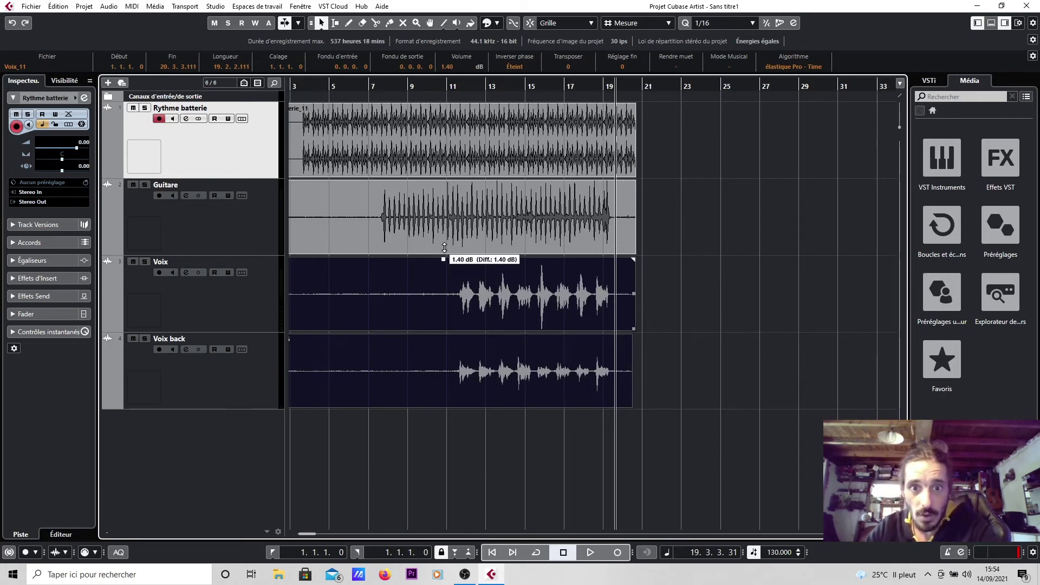
{"action": "left_click_drag", "start_coordinate": [444, 248], "coordinate": [444, 260]}
Step: Show the Voix track's channel fader and raise its level to about 3.30 dB
{"action": "left_click", "coordinate": [227, 307]}
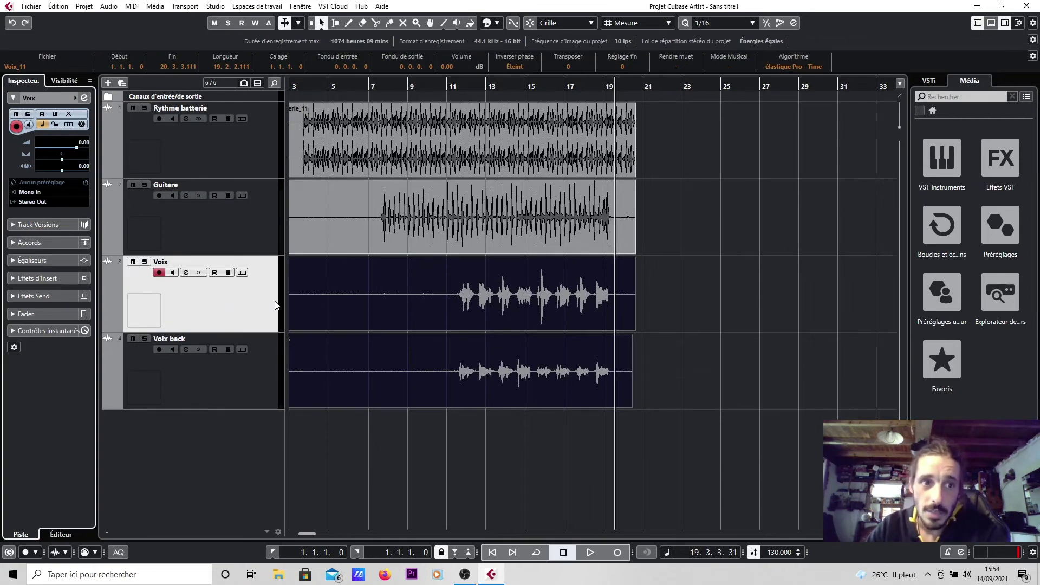
{"action": "left_click", "coordinate": [36, 315]}
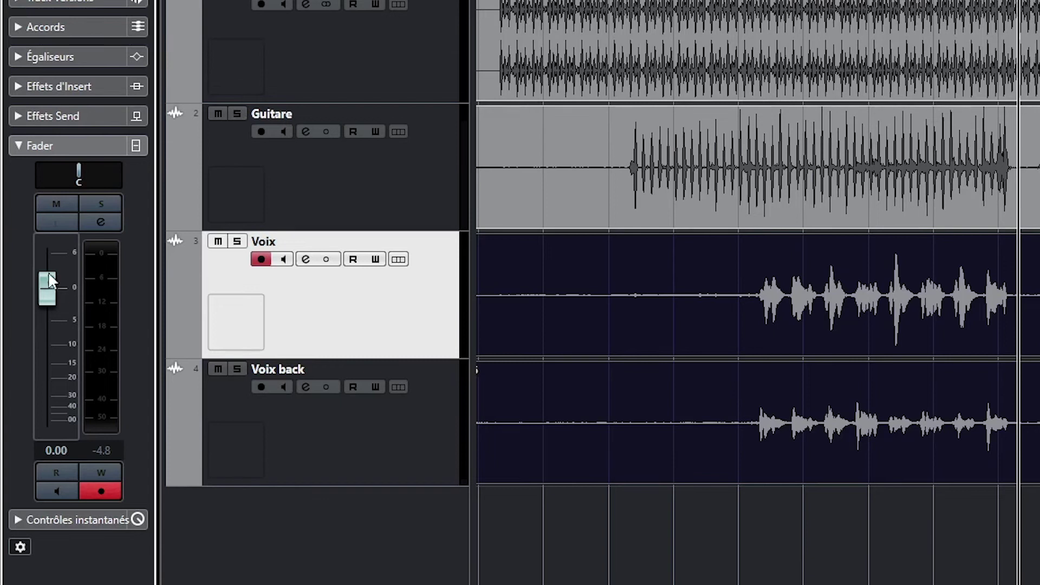
{"action": "left_click_drag", "start_coordinate": [48, 295], "coordinate": [50, 279]}
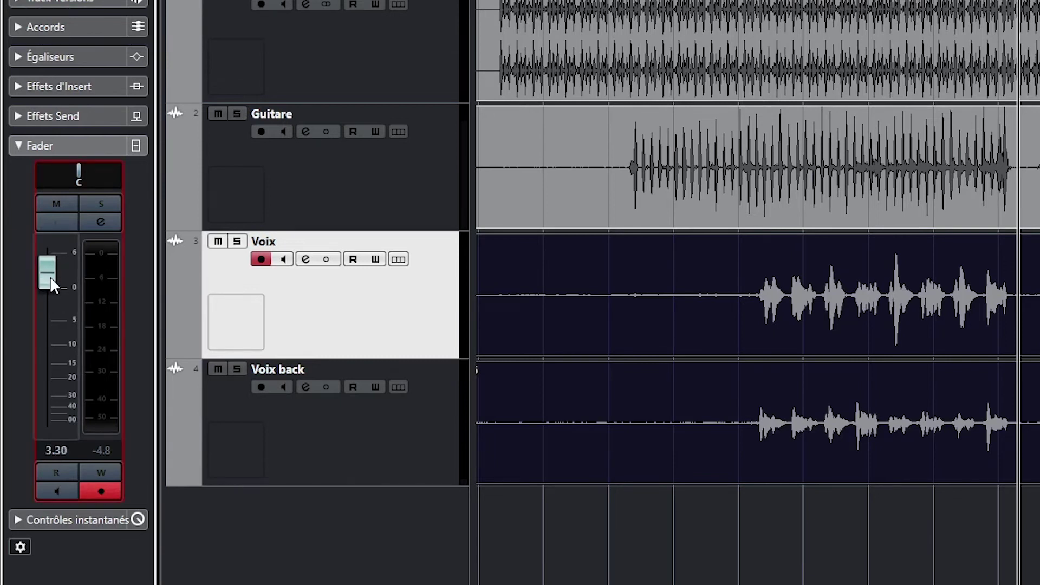
Step: Raise the Voix back track's channel fader to about 3 dB
{"action": "left_click", "coordinate": [407, 482]}
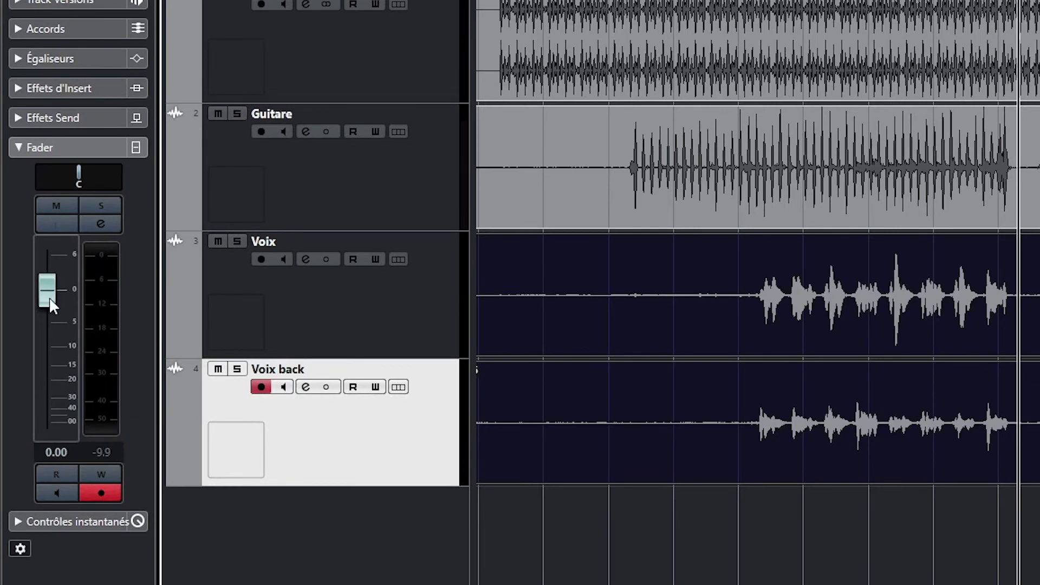
{"action": "left_click_drag", "start_coordinate": [49, 298], "coordinate": [59, 293]}
{"action": "left_click", "coordinate": [68, 455]}
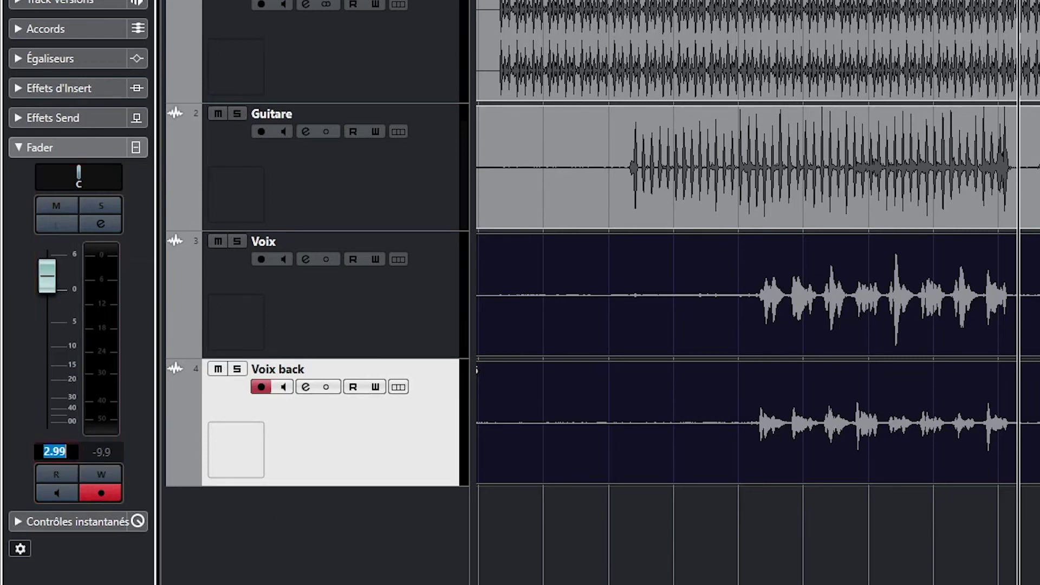
{"action": "key", "text": "Return"}
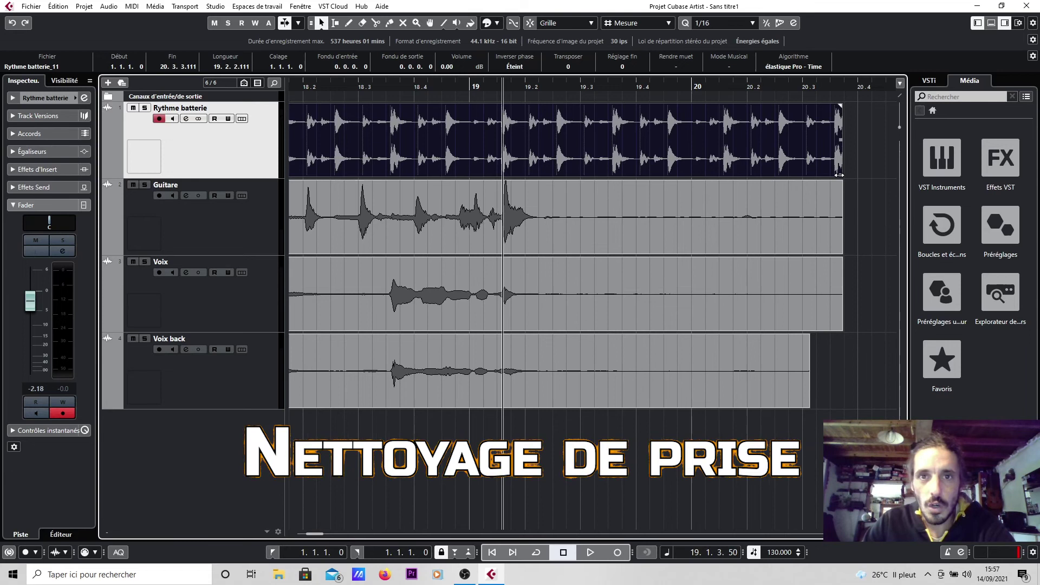
Step: Trim the end of the Rythme batterie clip back to about 19.2, just after its last beat, and play the ending
{"action": "left_click_drag", "start_coordinate": [839, 176], "coordinate": [523, 157]}
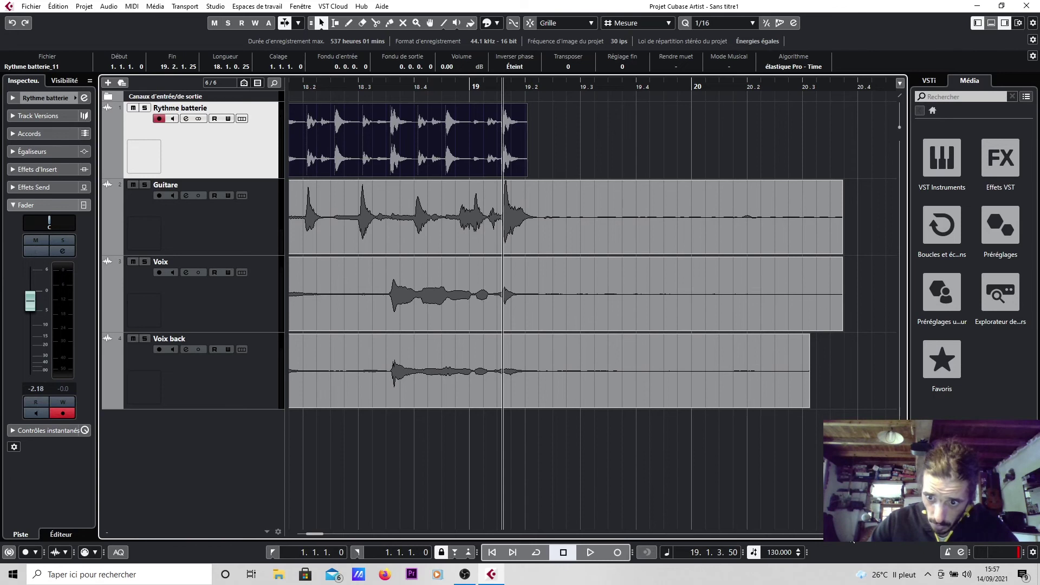
{"action": "key", "text": "g"}
{"action": "key", "text": "g"}
{"action": "key", "text": "g"}
{"action": "key", "text": "g"}
{"action": "key", "text": "g"}
{"action": "key", "text": "g"}
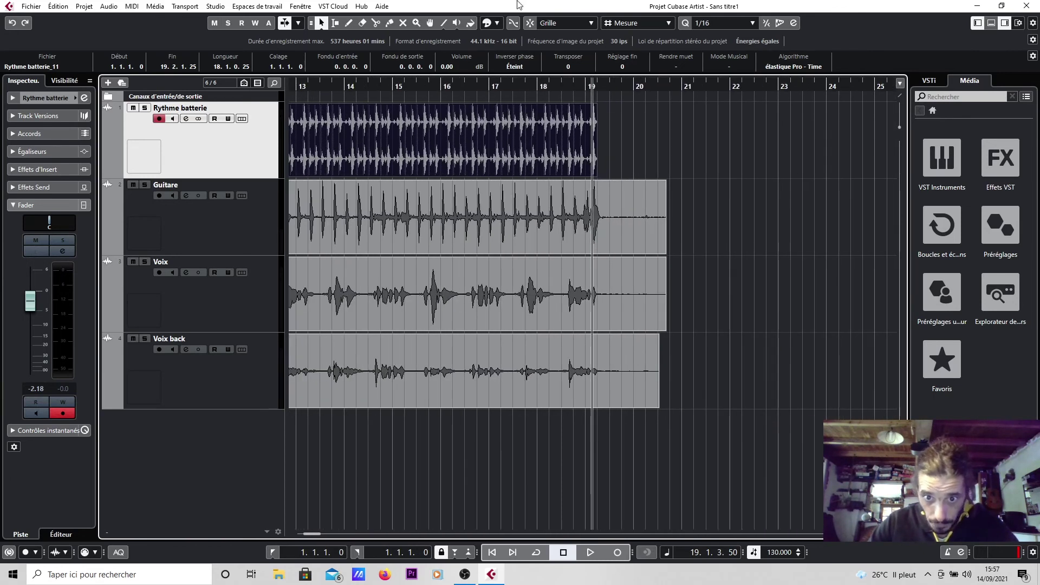
{"action": "key", "text": "g"}
{"action": "left_click", "coordinate": [427, 78]}
{"action": "key", "text": "space"}
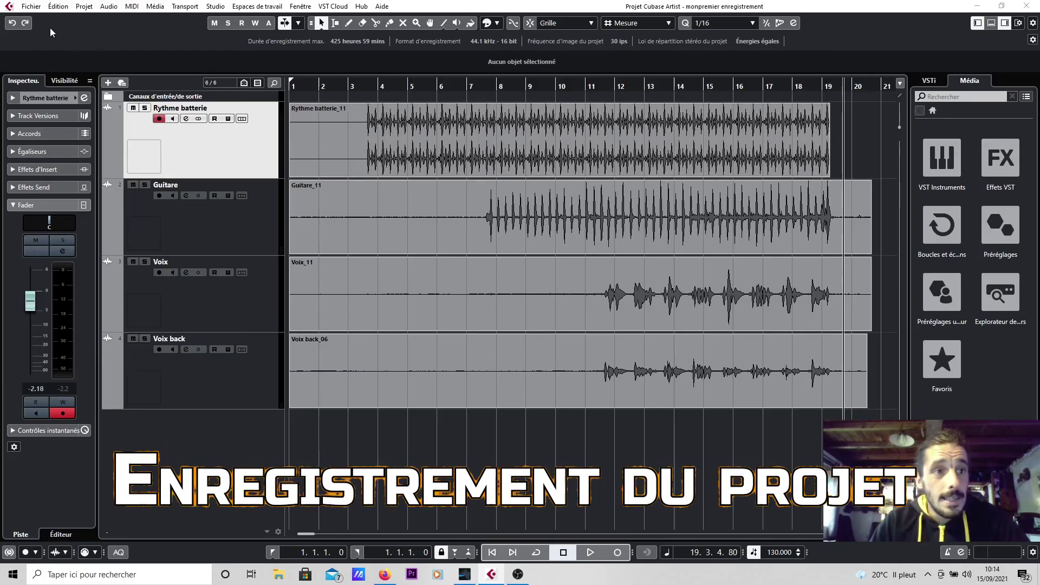
Step: Save the project as "monpremier enregistrement" in the Mon premier enregistrement folder inside Enregistrements Cubase
{"action": "left_click", "coordinate": [32, 7]}
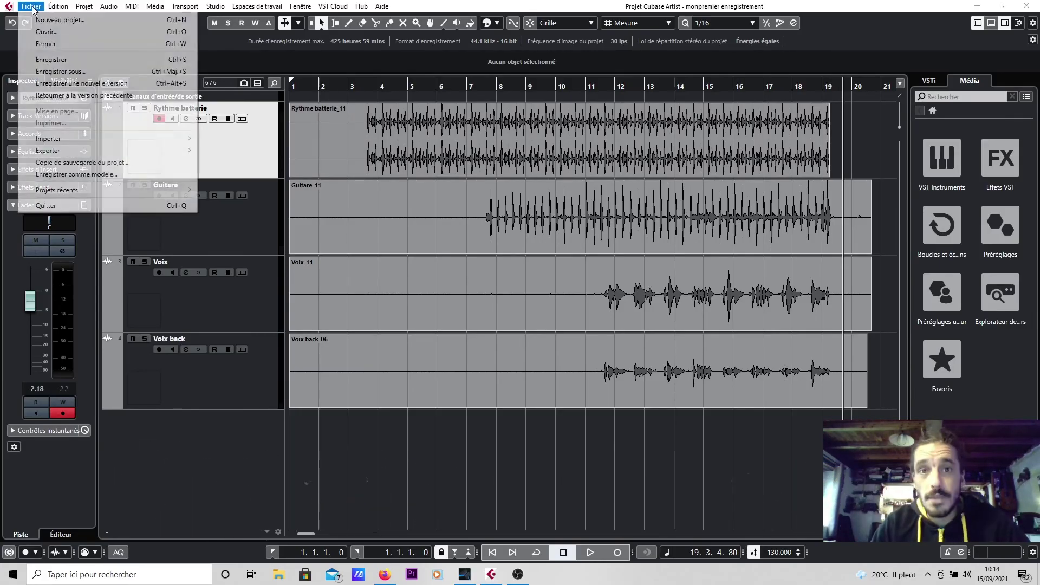
{"action": "left_click", "coordinate": [47, 72]}
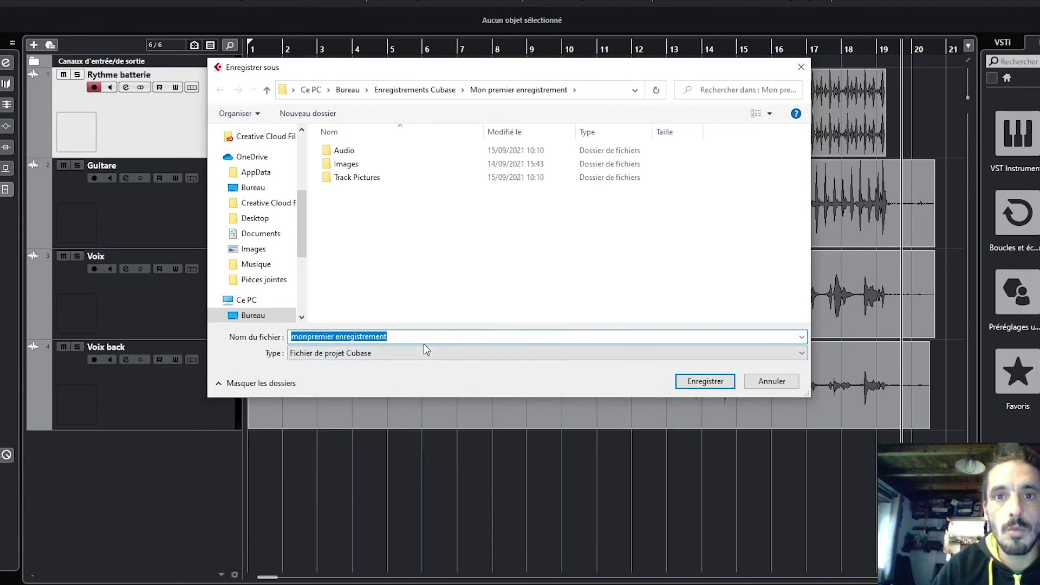
{"action": "left_click", "coordinate": [702, 381]}
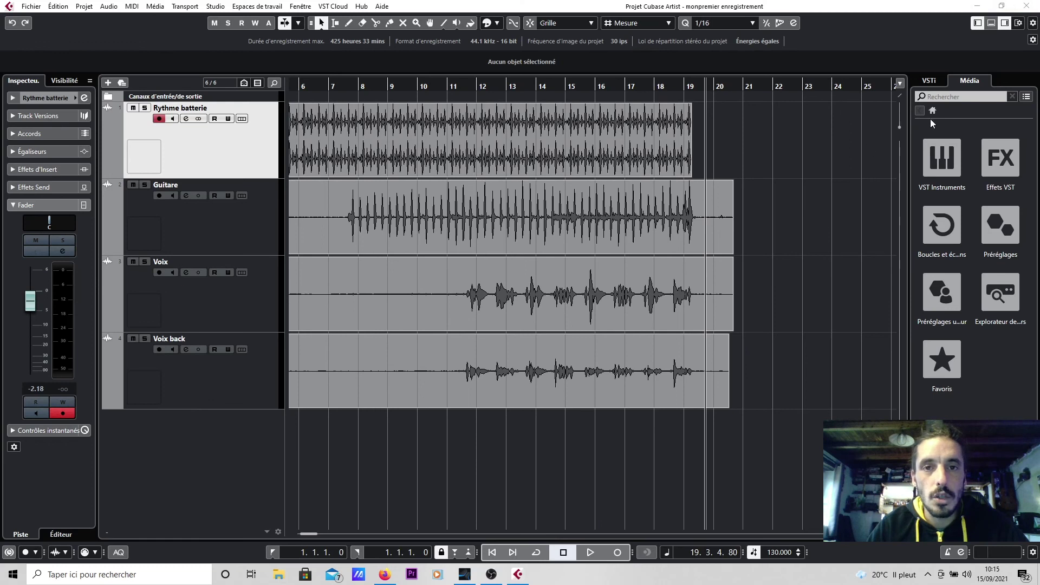
Step: Close Cubase and reopen the saved project file from its folder inside Enregistrements Cubase on the desktop
{"action": "left_click", "coordinate": [1027, 6]}
{"action": "double_click", "coordinate": [25, 76]}
{"action": "double_click", "coordinate": [325, 163]}
{"action": "double_click", "coordinate": [278, 202]}
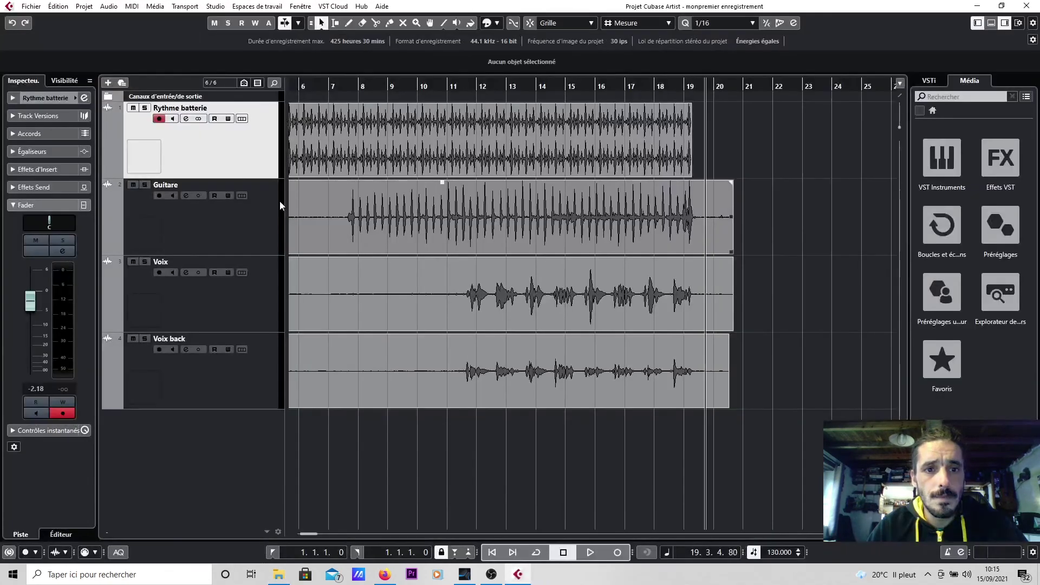